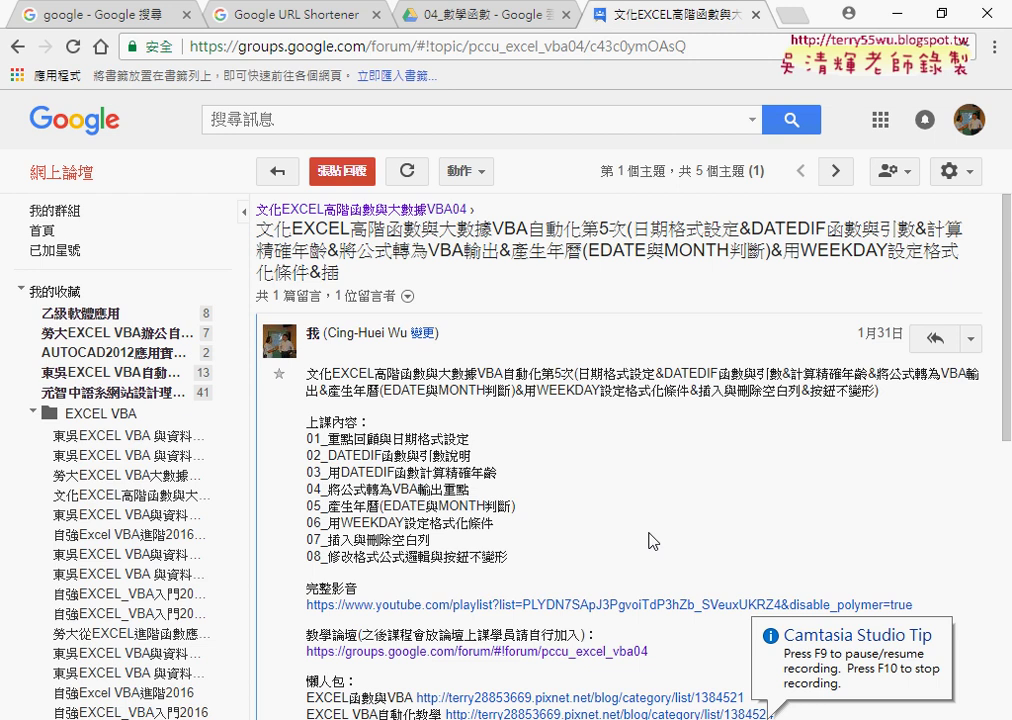
- Highlight lesson topics 01–08 and the word DATEDIF in topics 02 and 03
scroll(653, 541, "down", 1)
scroll(533, 478, "down", 1)
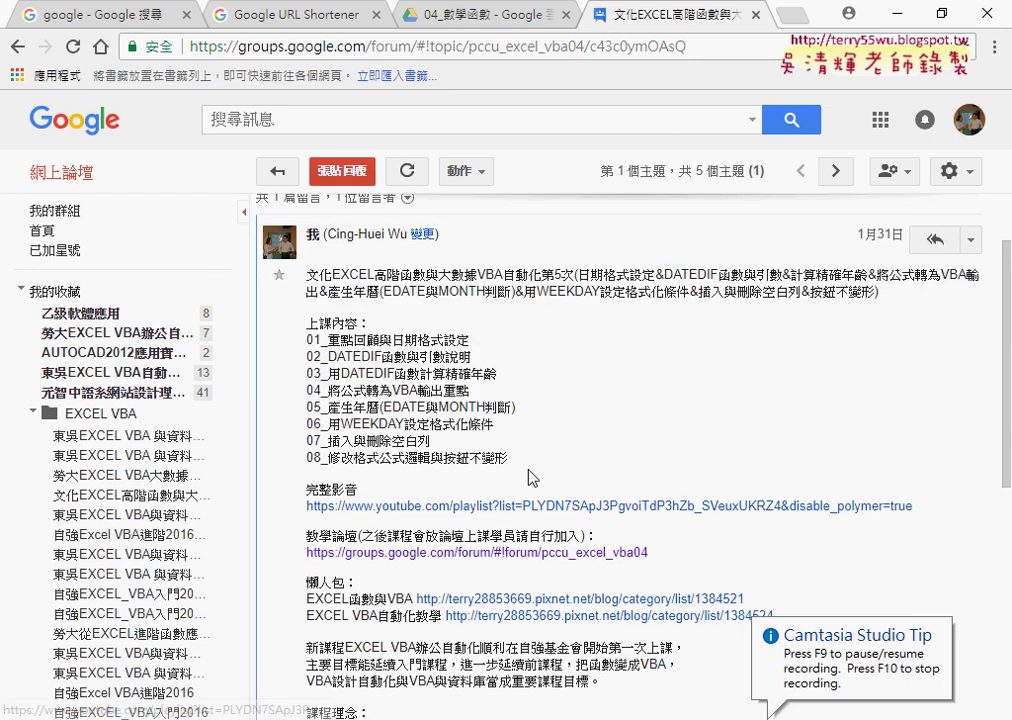
left_click_drag(533, 478, 306, 348)
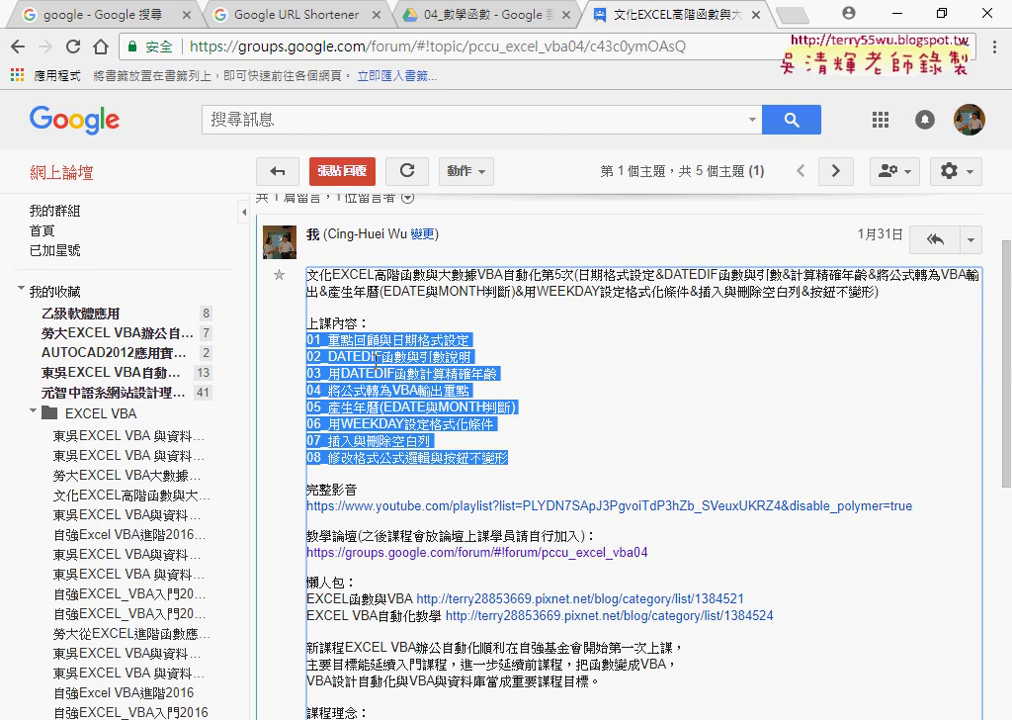
left_click(329, 356)
left_click_drag(329, 356, 382, 353)
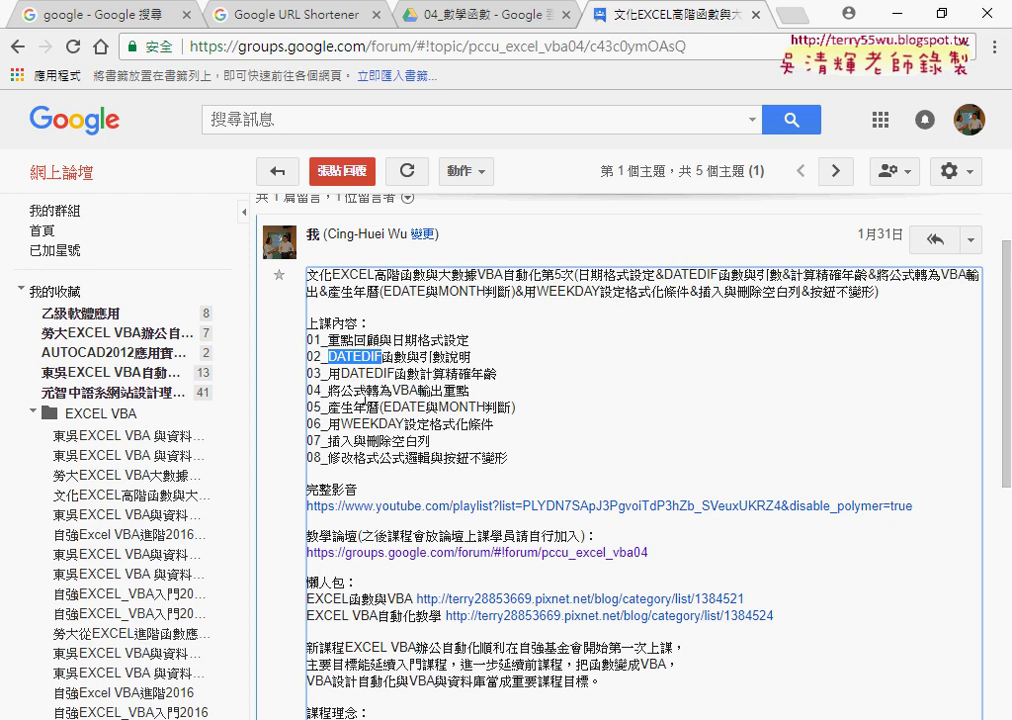
mouse_move(341, 374)
left_mouse_down()
mouse_move(409, 375)
mouse_move(394, 380)
left_mouse_up()
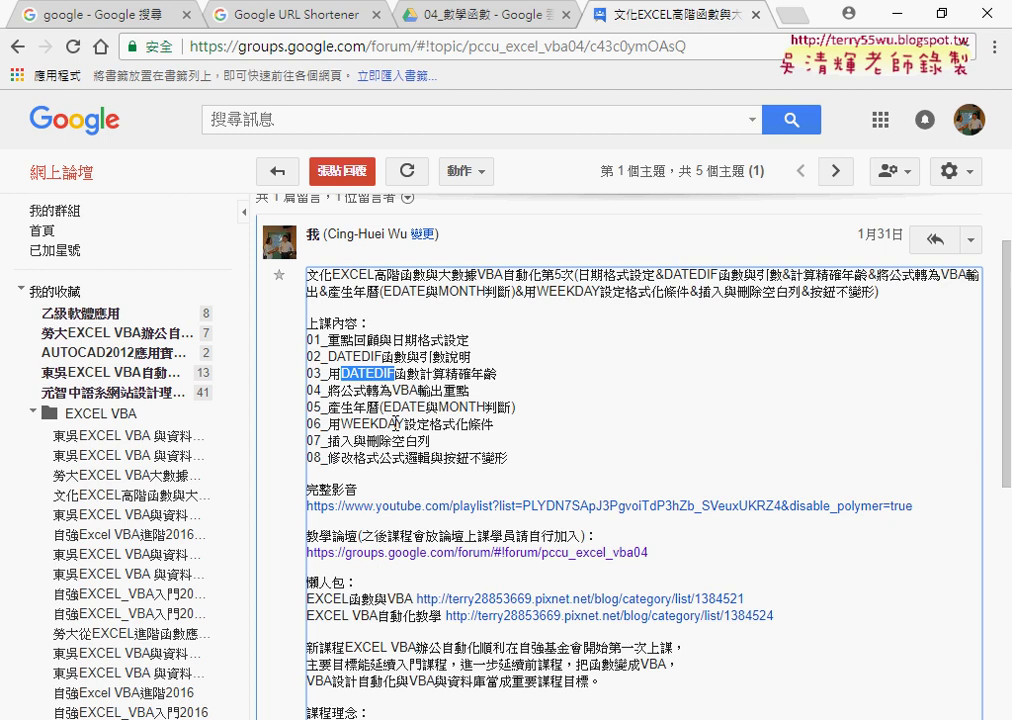
- Highlight MONTH, WEEKDAY, 設定格式化條件, 刪除空白列 and 插入 in topics 05–07
left_click_drag(437, 408, 513, 403)
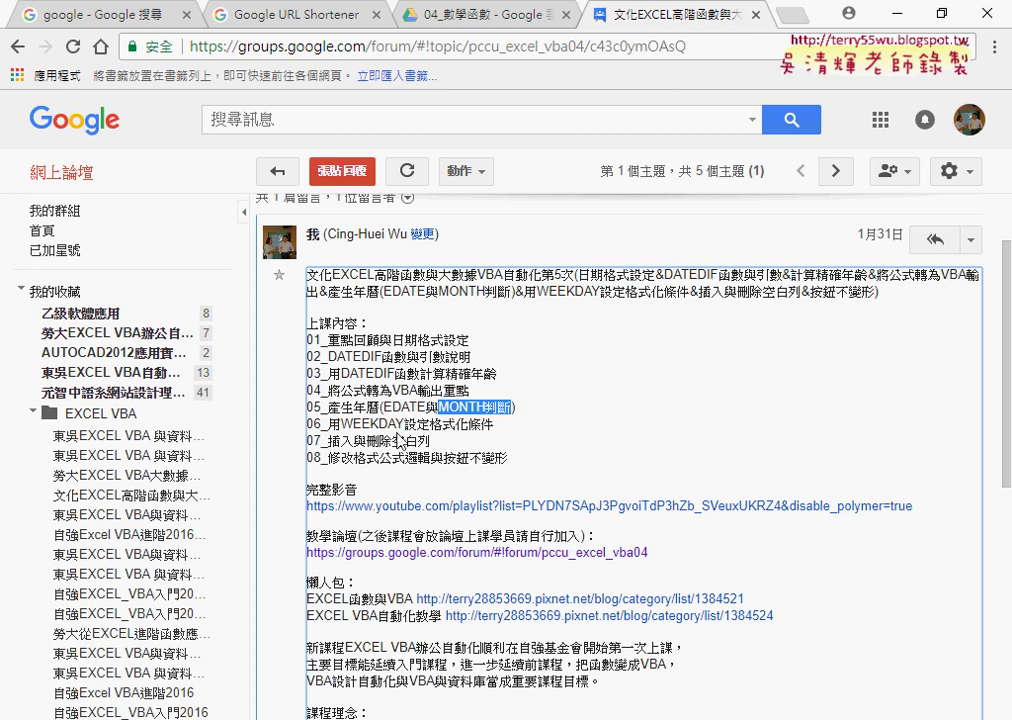
left_click_drag(342, 424, 500, 436)
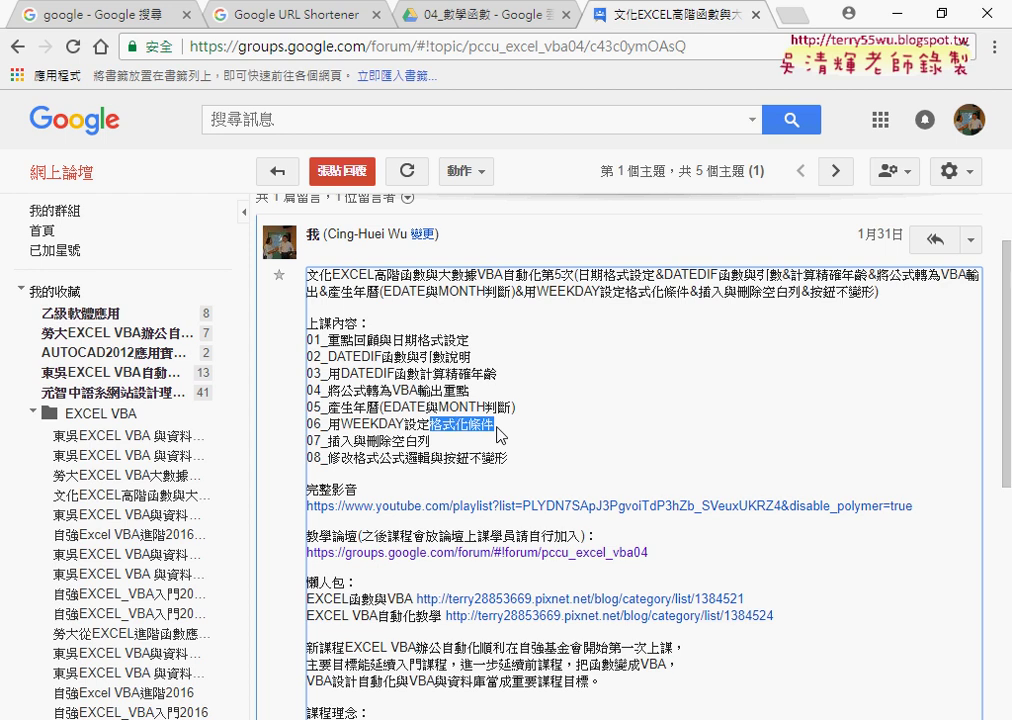
left_click_drag(405, 426, 496, 428)
left_click(348, 421)
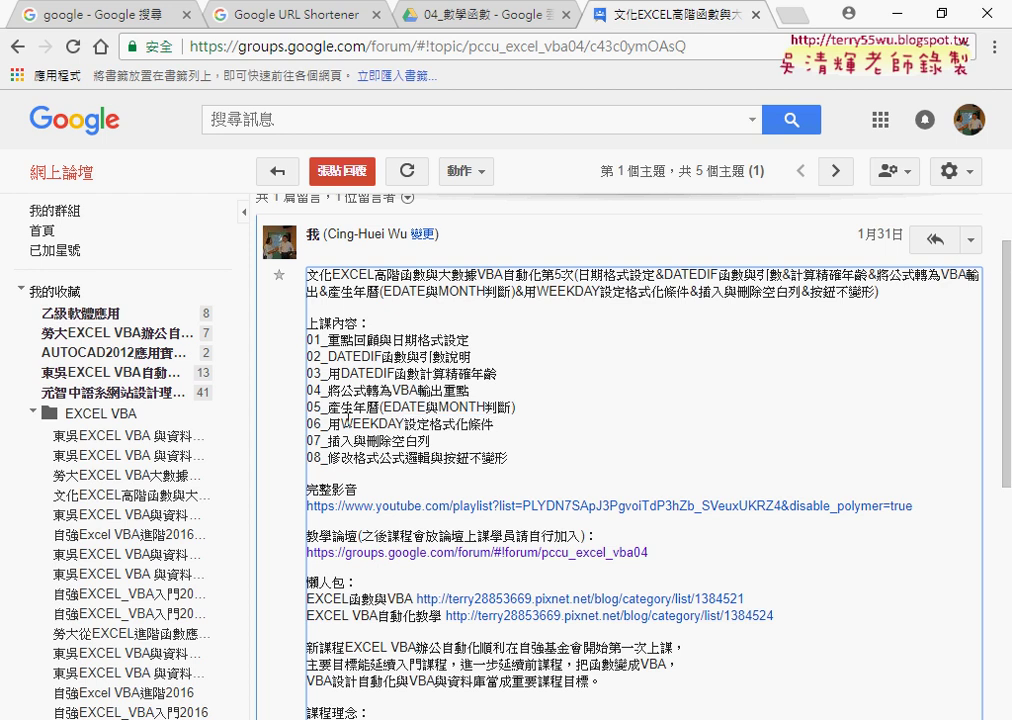
double_click(345, 421)
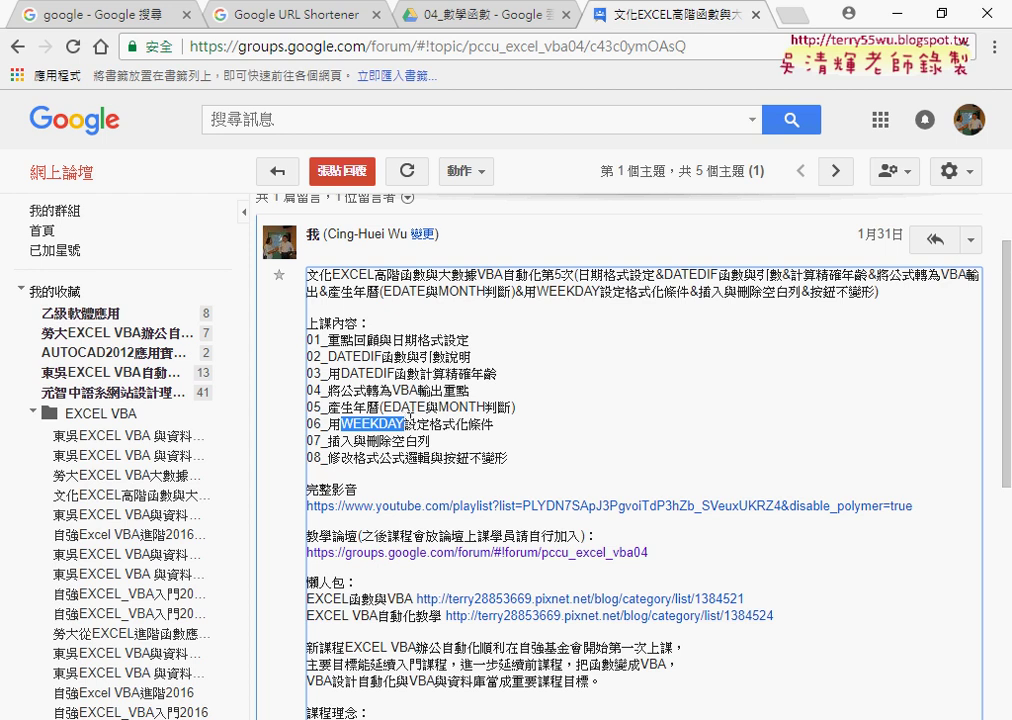
left_click(406, 426)
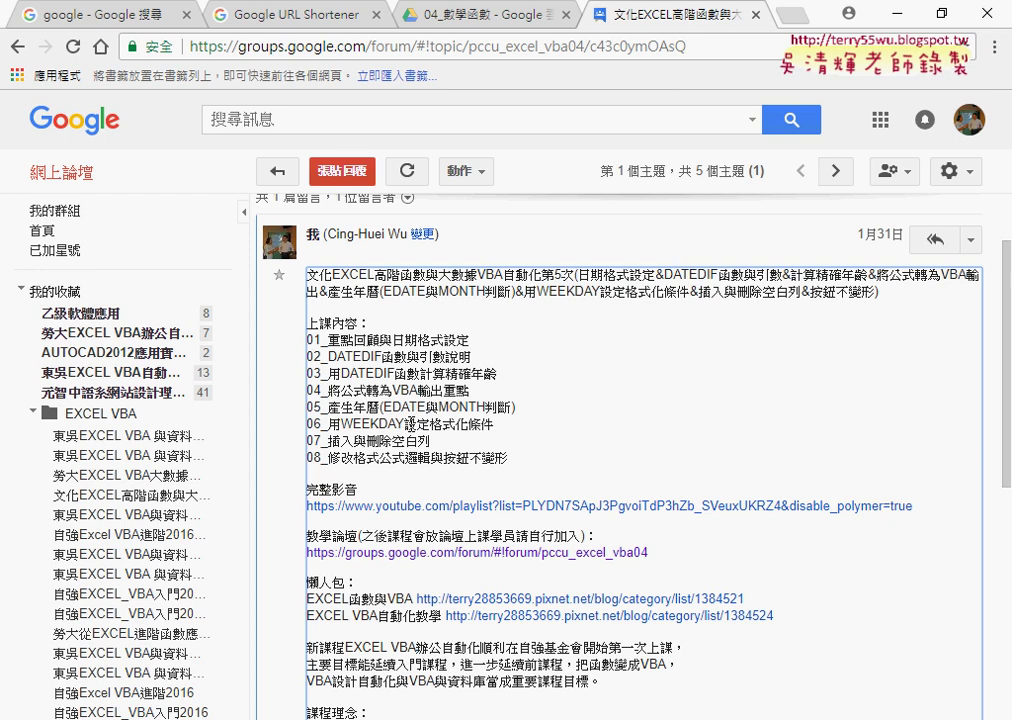
left_click_drag(405, 425, 497, 430)
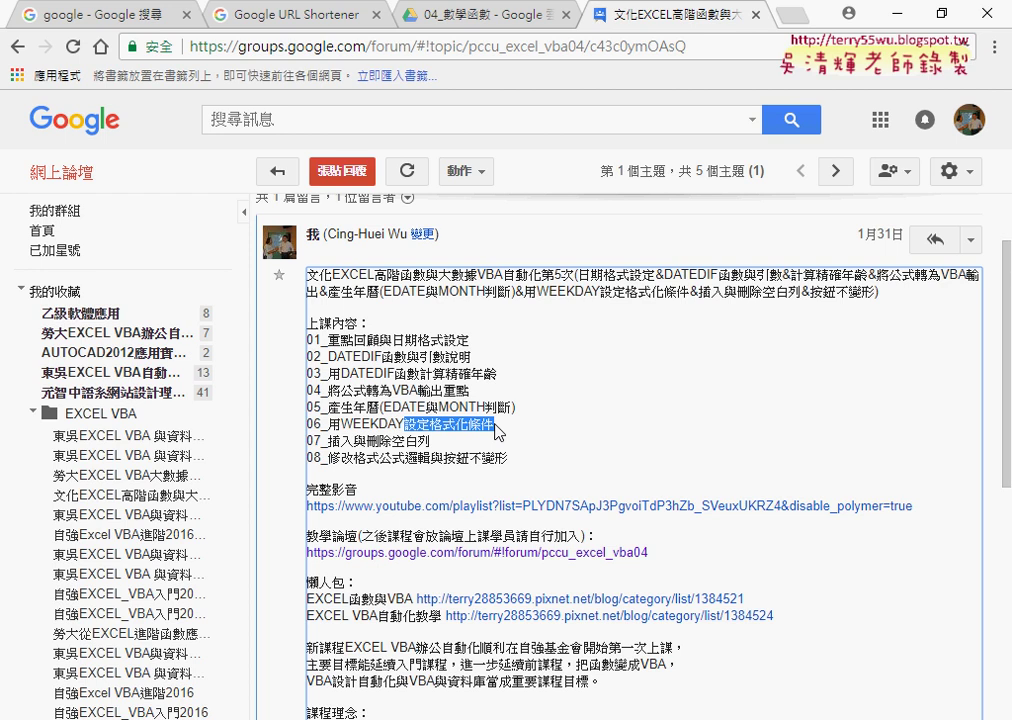
left_click_drag(366, 440, 431, 441)
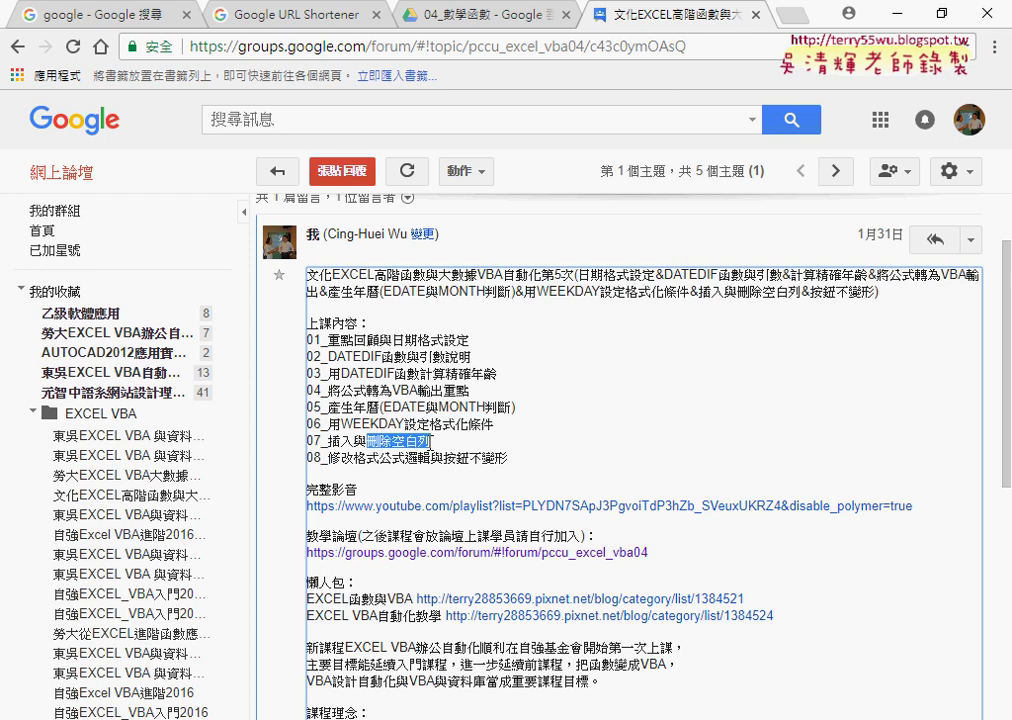
left_click_drag(328, 440, 353, 441)
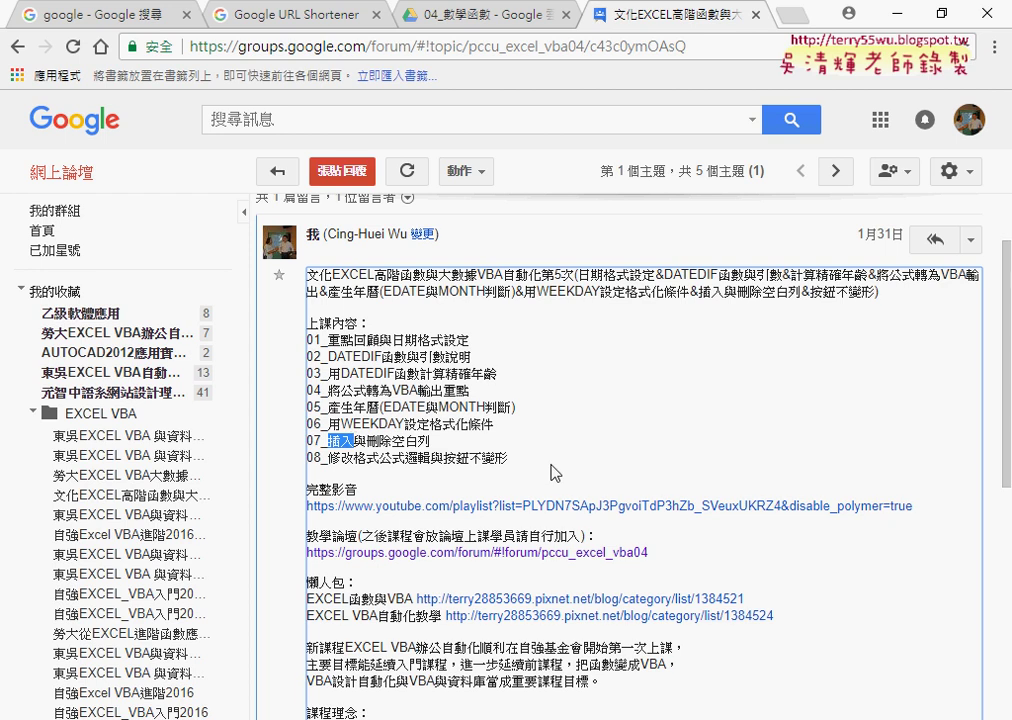
- Open the 04數學函數 workbook in Excel from its File Explorer folder
key("alt+Tab")
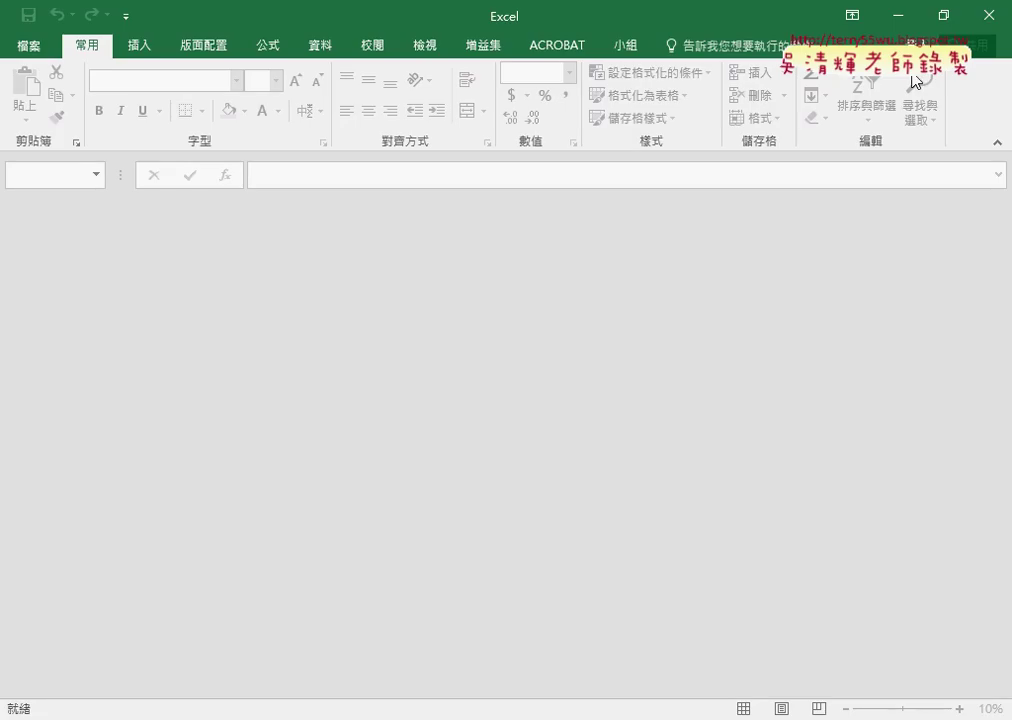
key("alt+Tab")
left_click(432, 20)
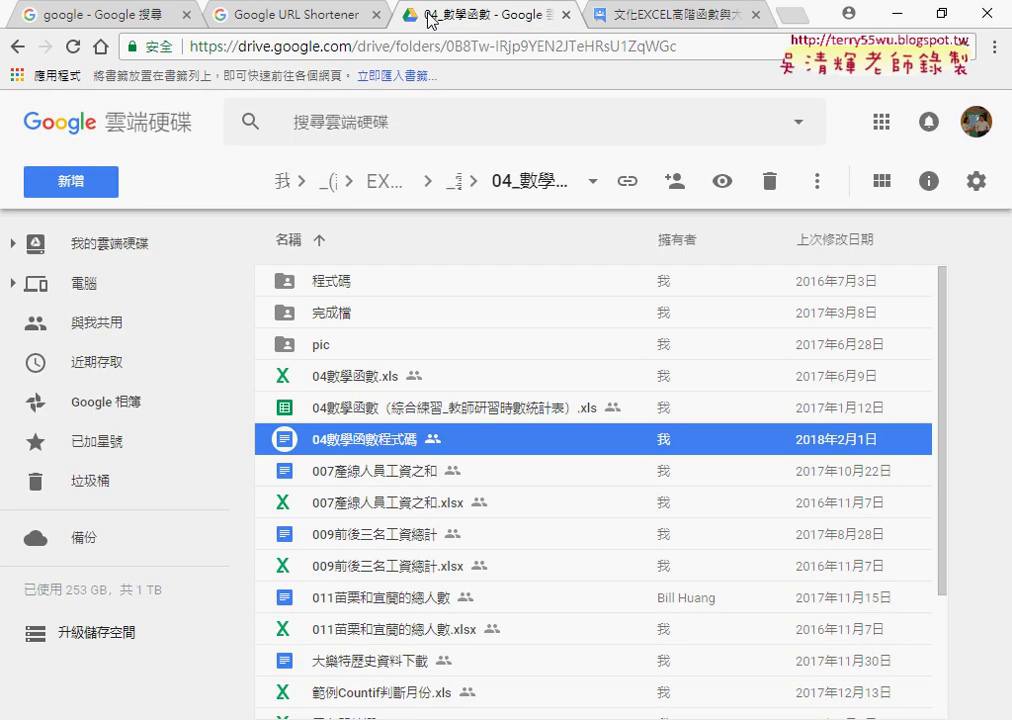
mouse_move(362, 718)
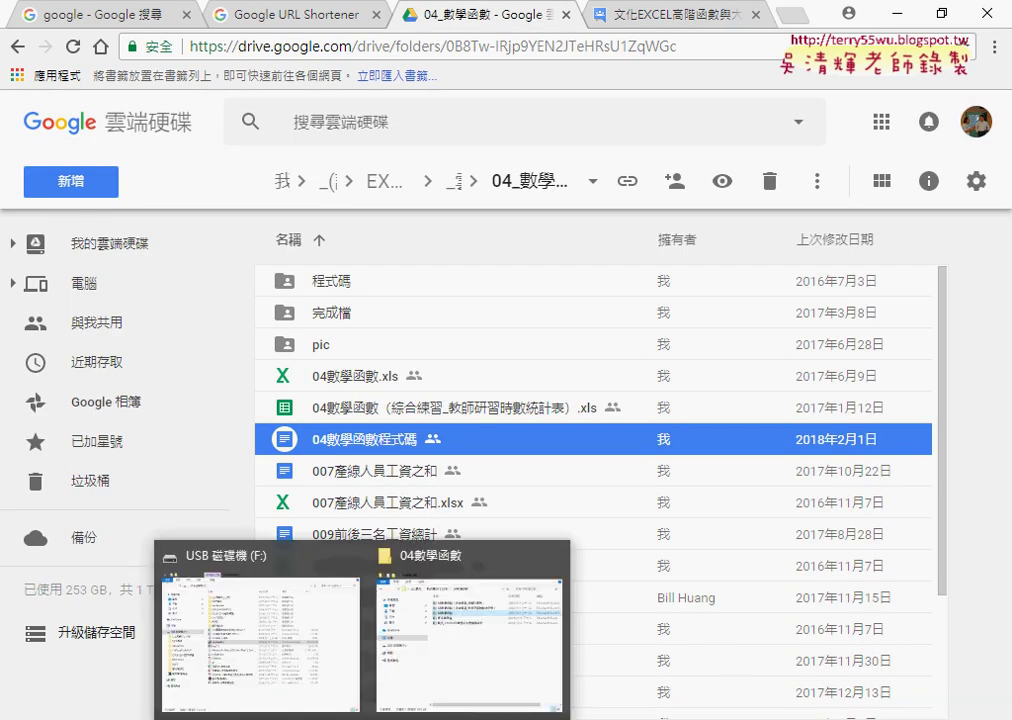
left_click(470, 630)
key("Return")
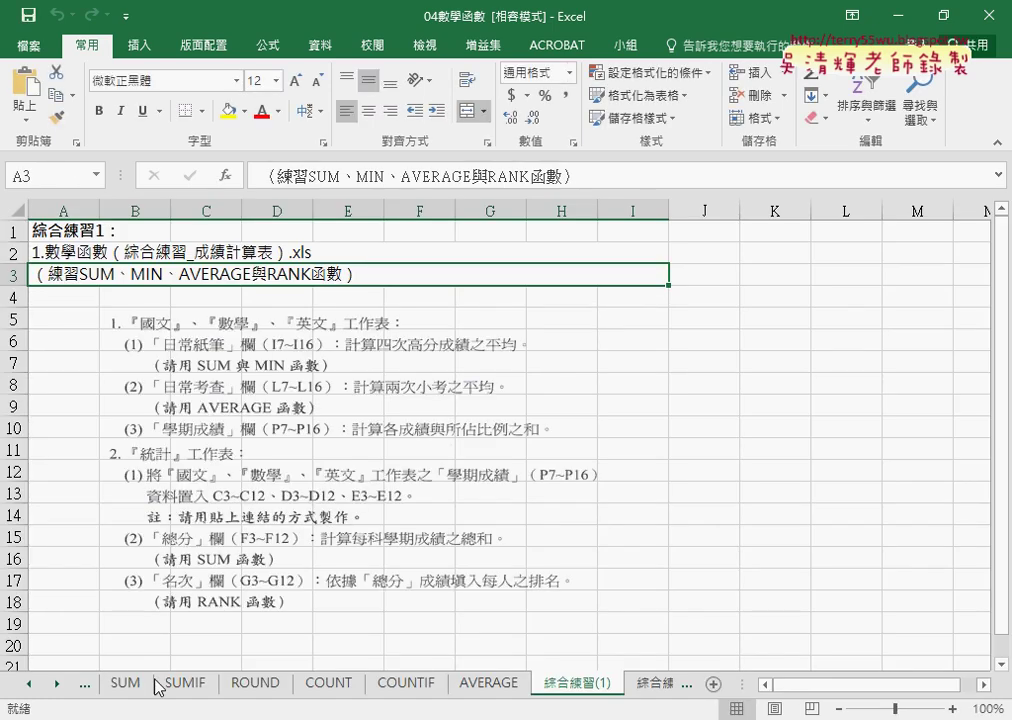
- On the SUM sheet, enter 30% in D11 and copy it across to F11
left_click(138, 684)
scroll(384, 468, "down", 4)
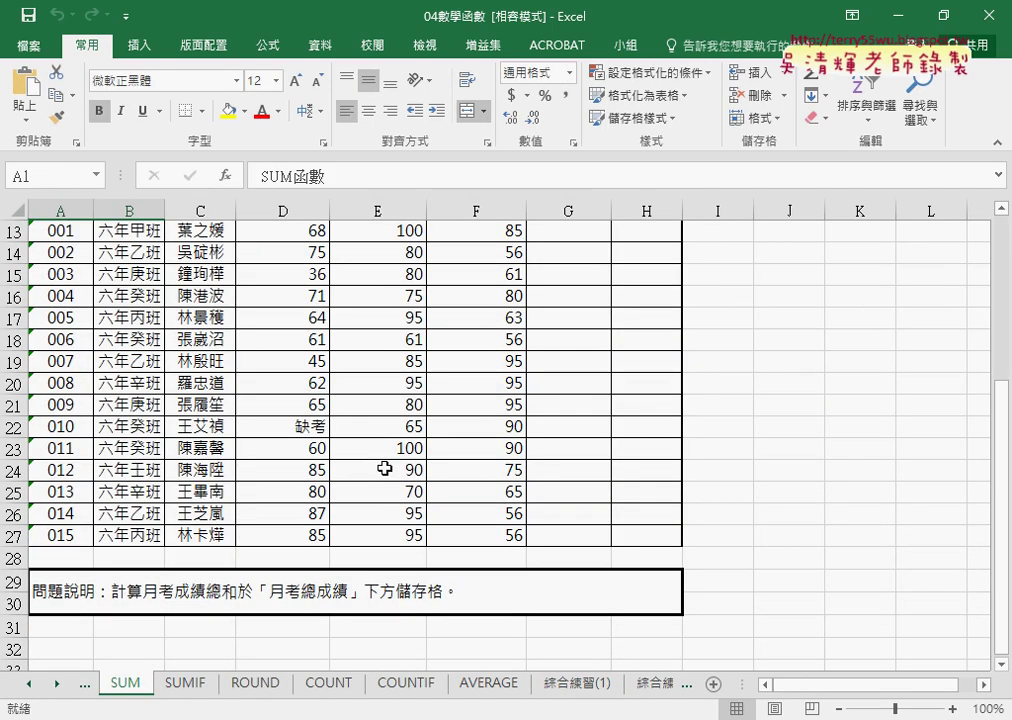
scroll(384, 468, "up", 1)
left_click(298, 282)
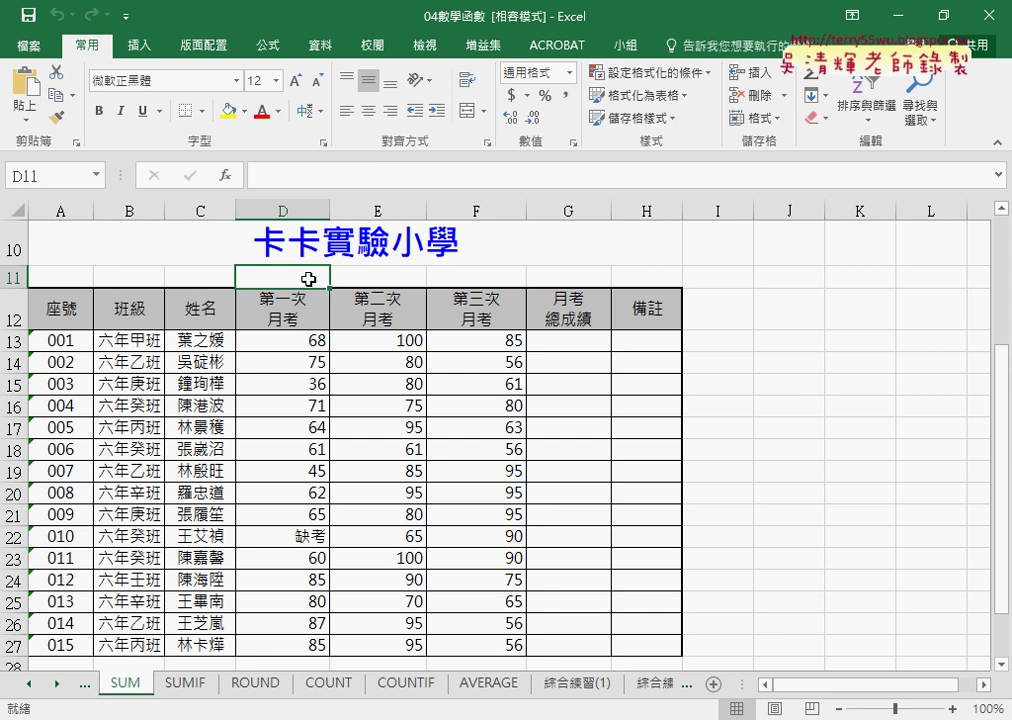
type("30")
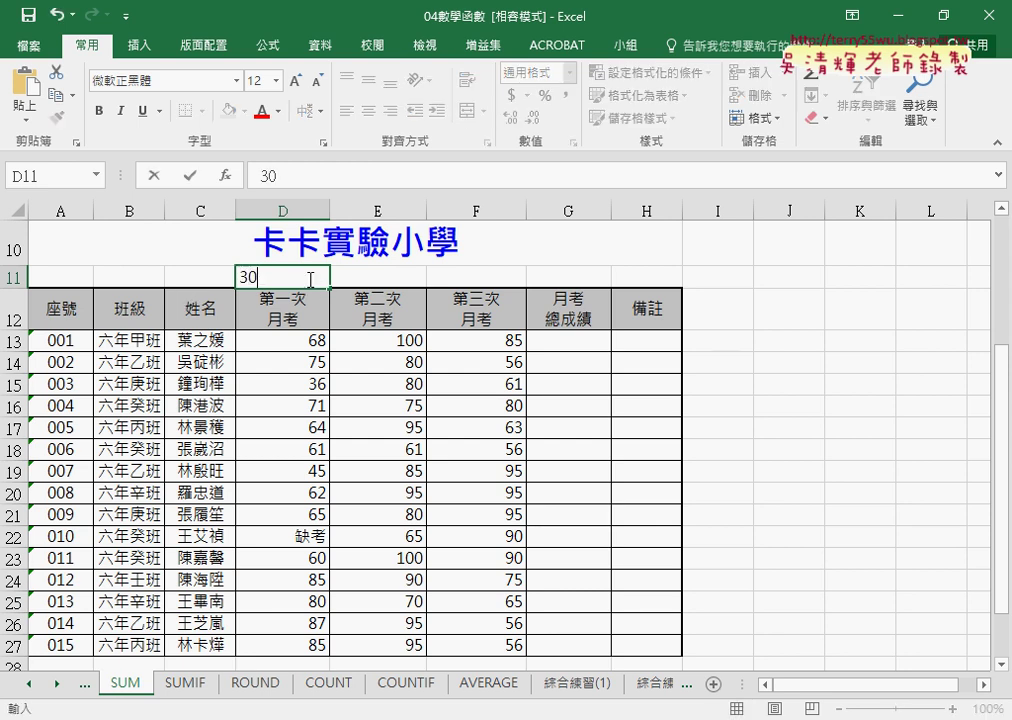
type("%")
key("Return")
key("Right")
left_click(320, 279)
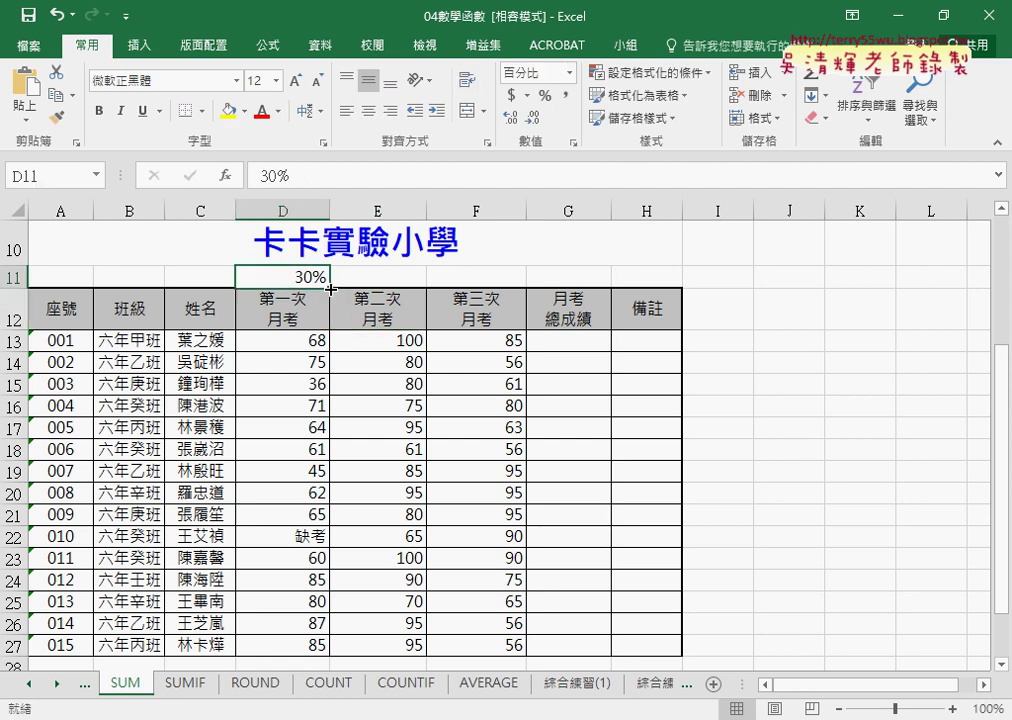
mouse_move(330, 289)
left_mouse_down()
mouse_move(518, 285)
mouse_move(465, 273)
left_mouse_up()
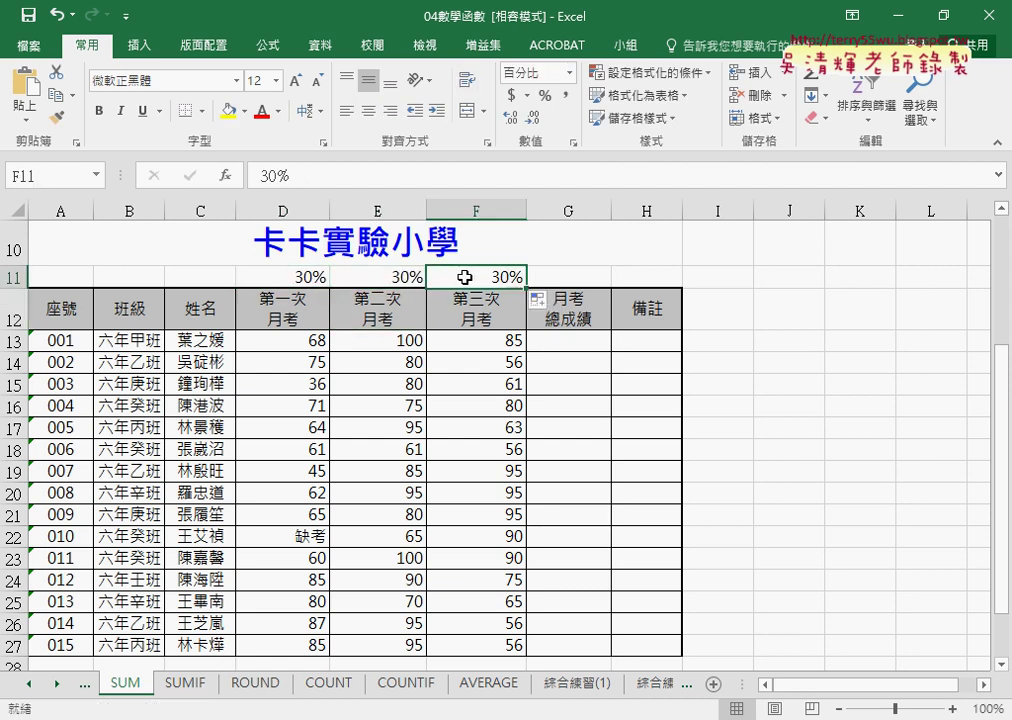
- Change the F11 weight from 30% to 40%
double_click(498, 276)
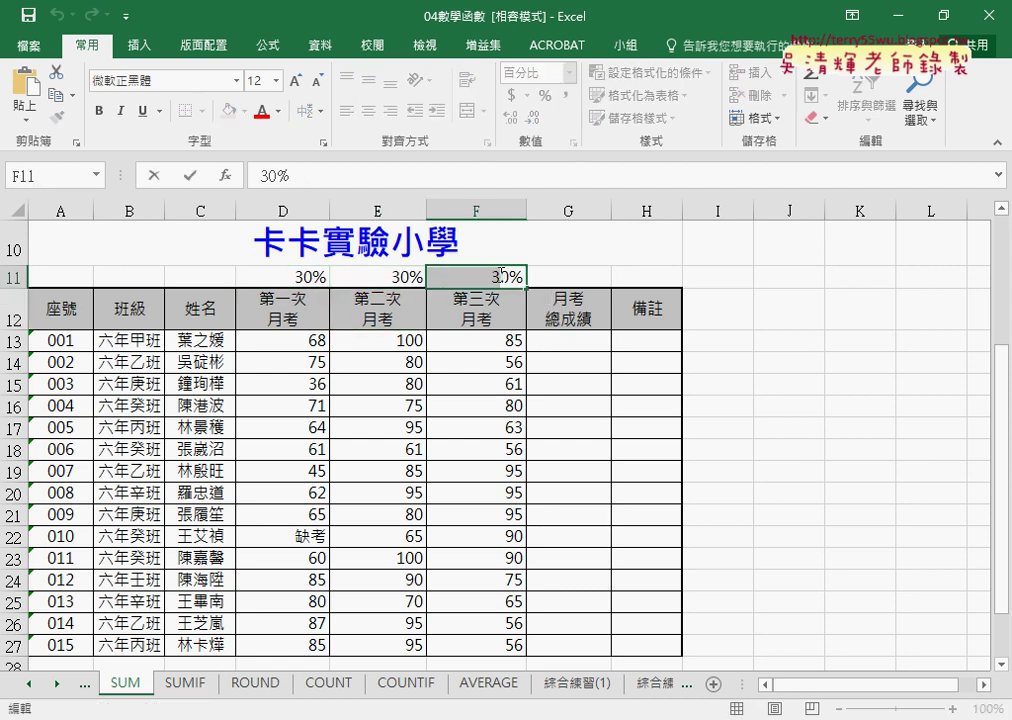
key("BackSpace")
type("4")
key("Return")
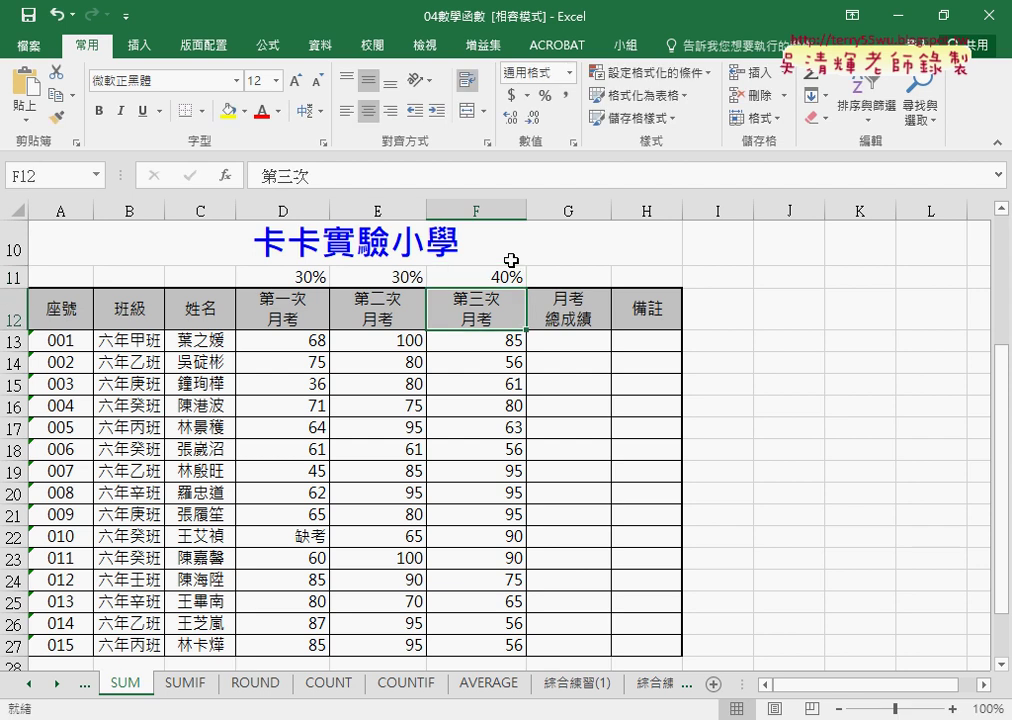
left_click(575, 341)
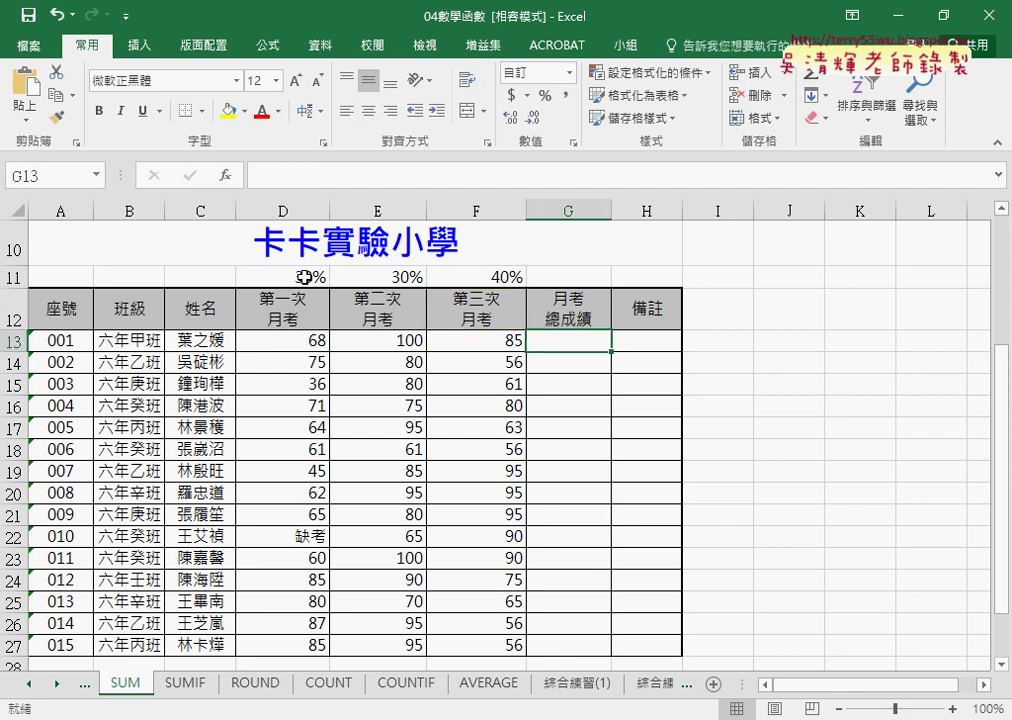
- Build the G13 formula =D13*D11+E13*E11+F13*F11 by clicking the scores and weights
left_click(276, 174)
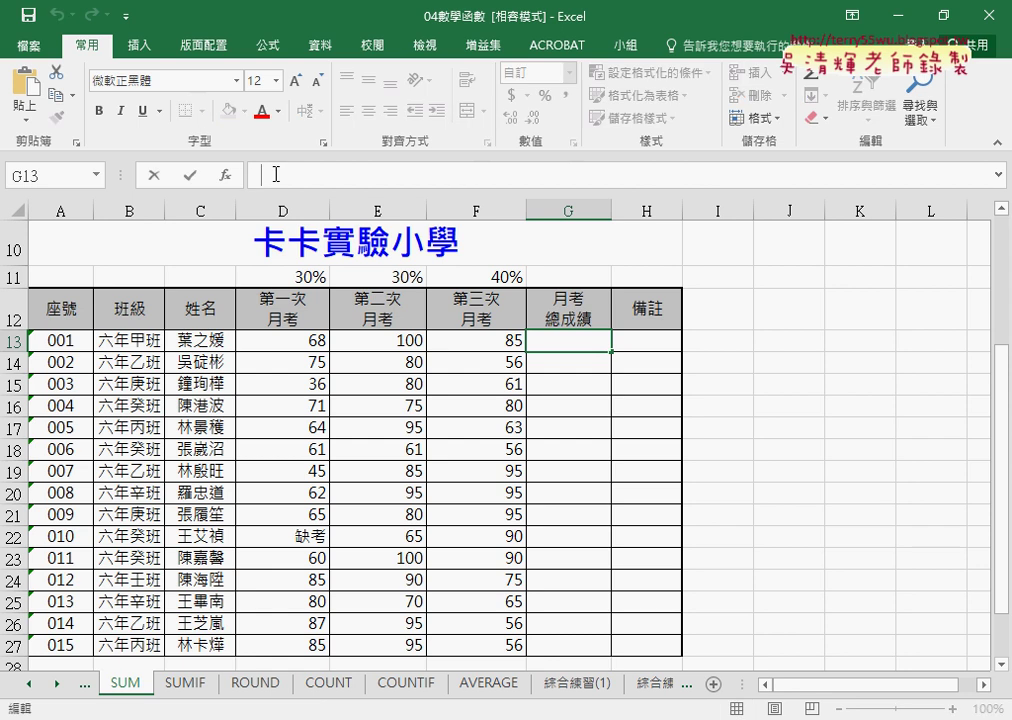
type("=")
left_click(322, 341)
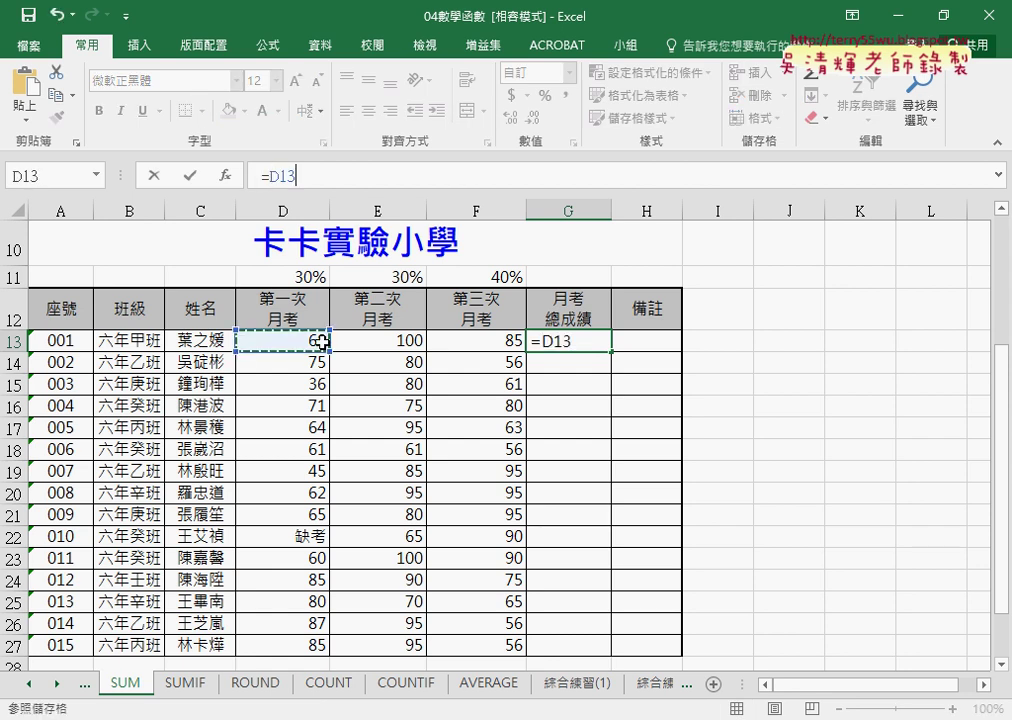
type("*")
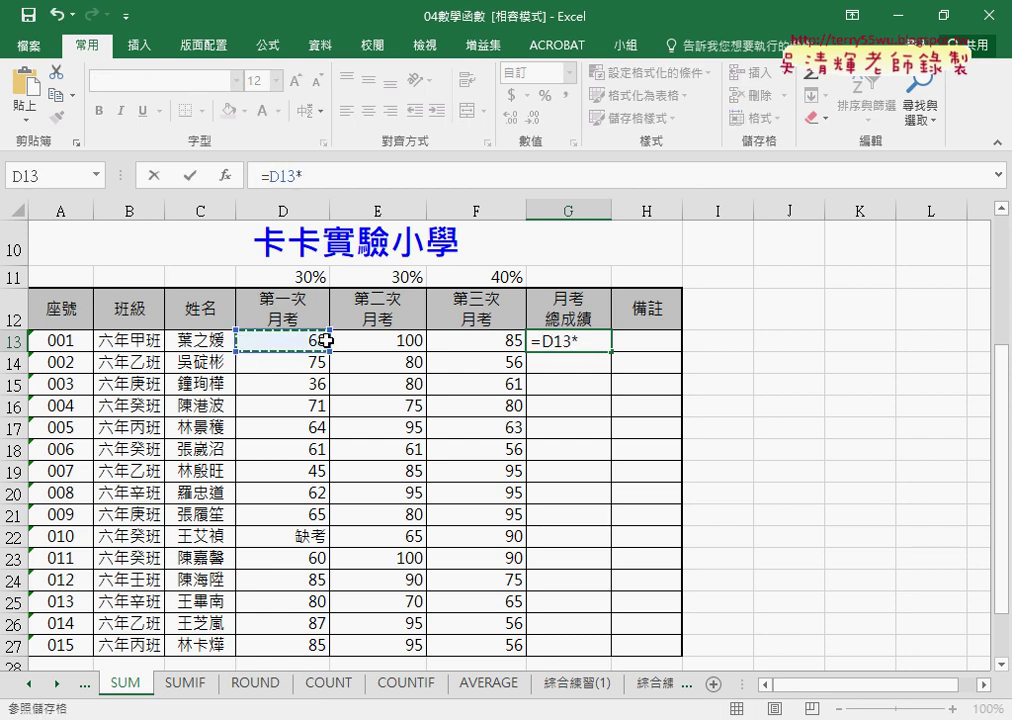
left_click(299, 277)
type("+")
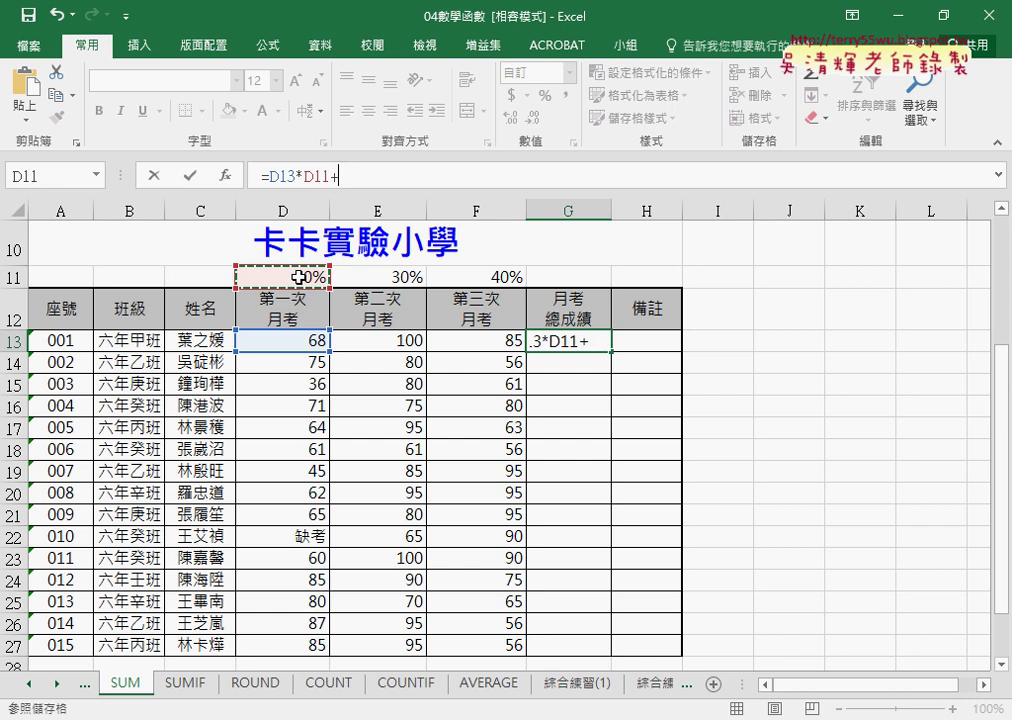
left_click(379, 342)
type("*")
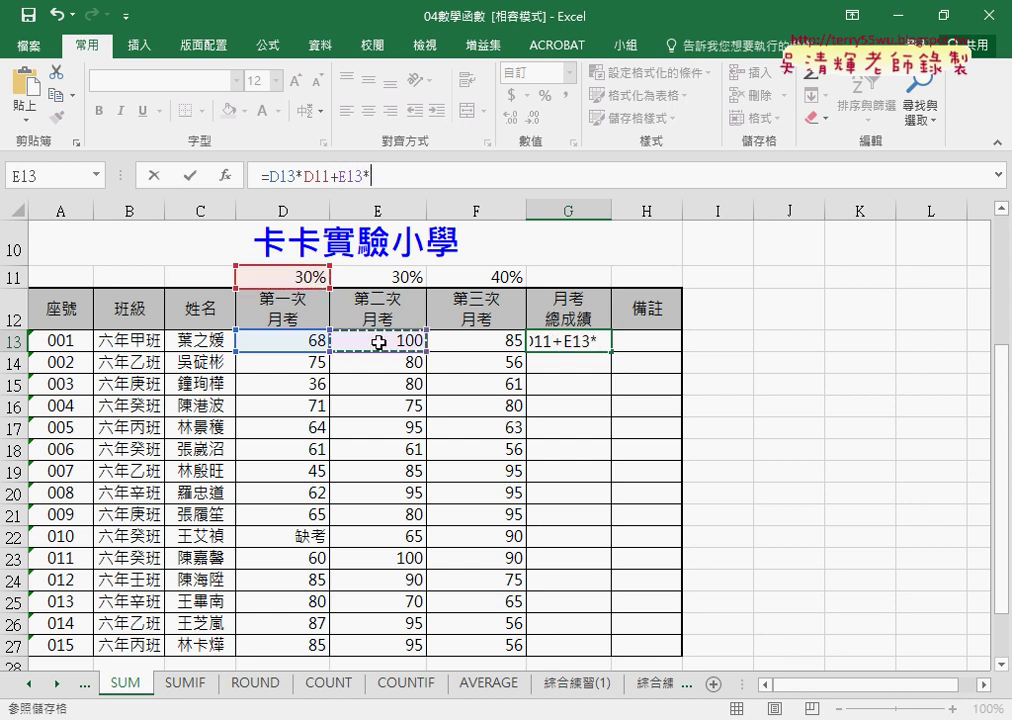
left_click(401, 277)
type("+")
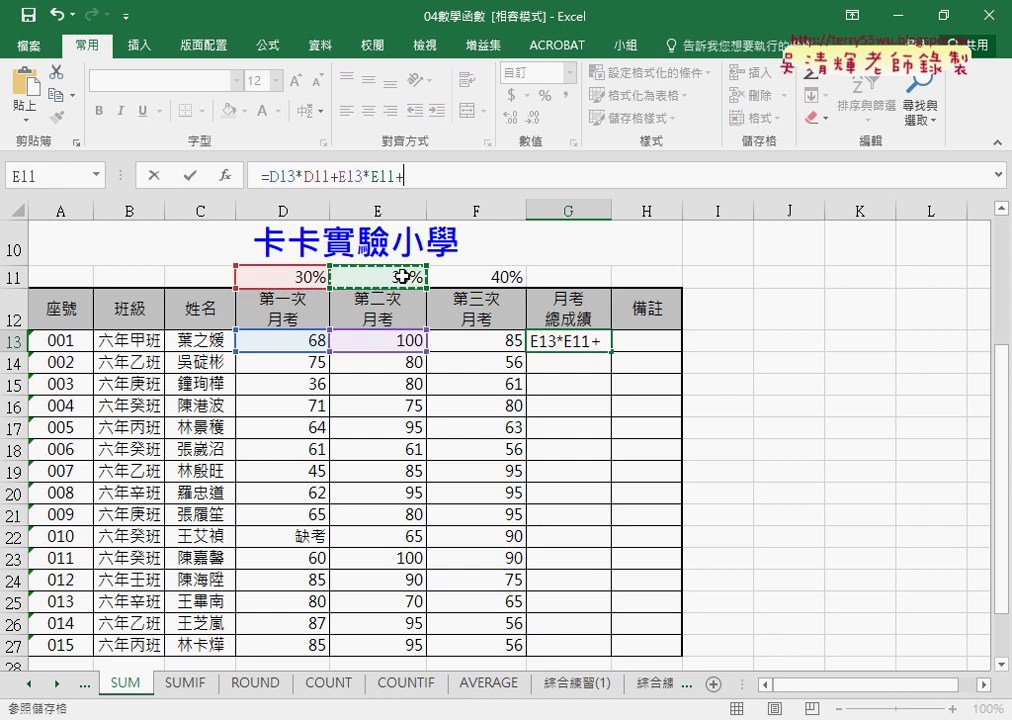
left_click(495, 340)
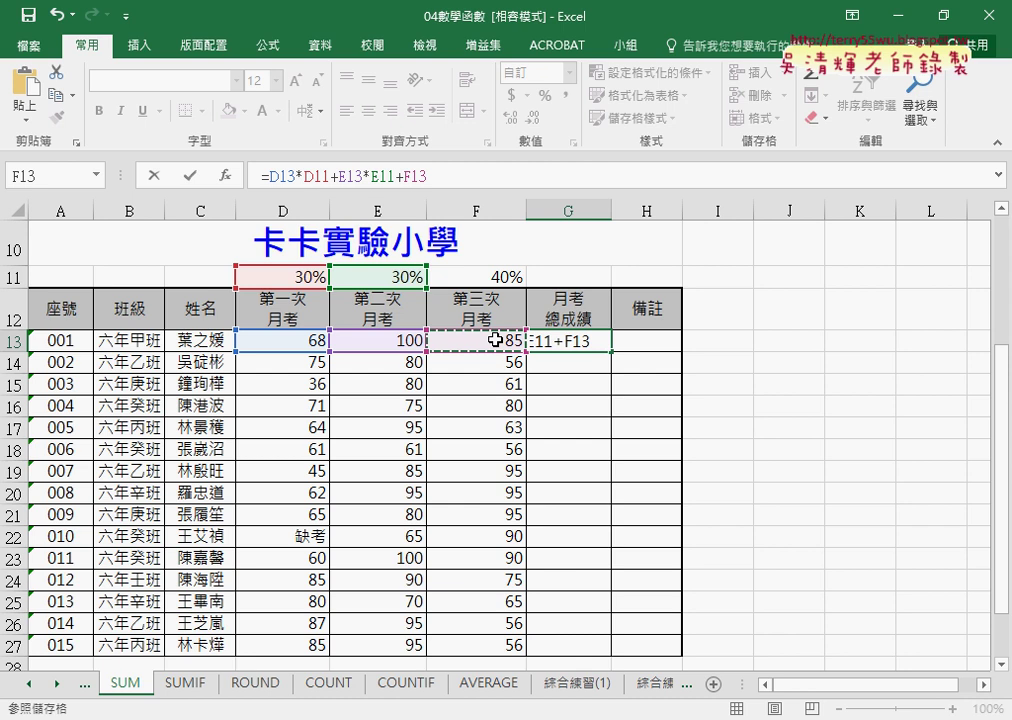
type("*")
left_click(498, 278)
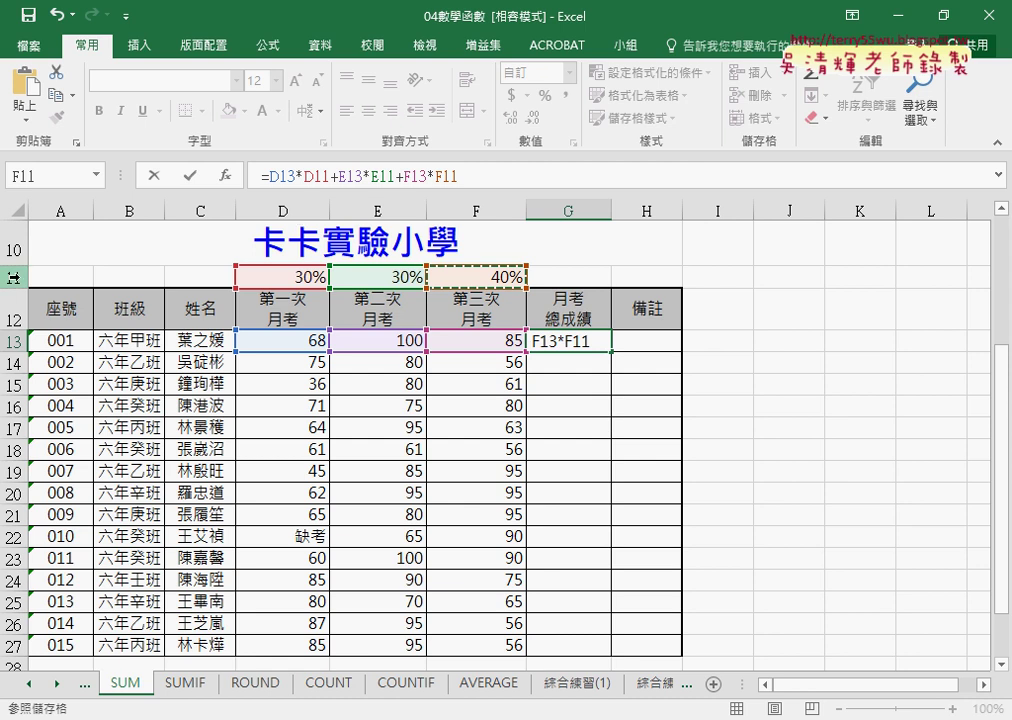
- Lock the weights to row 11 (D$11, E$11, F$11), confirm, and fill down to G27
left_click(329, 175)
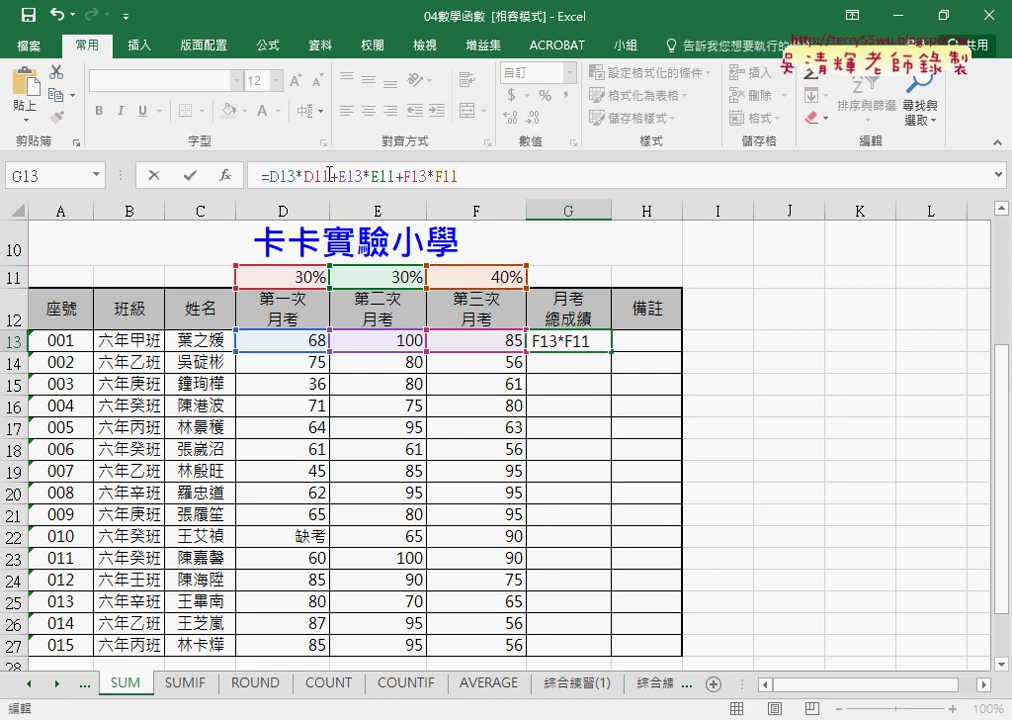
key("Left")
key("Left")
type("$")
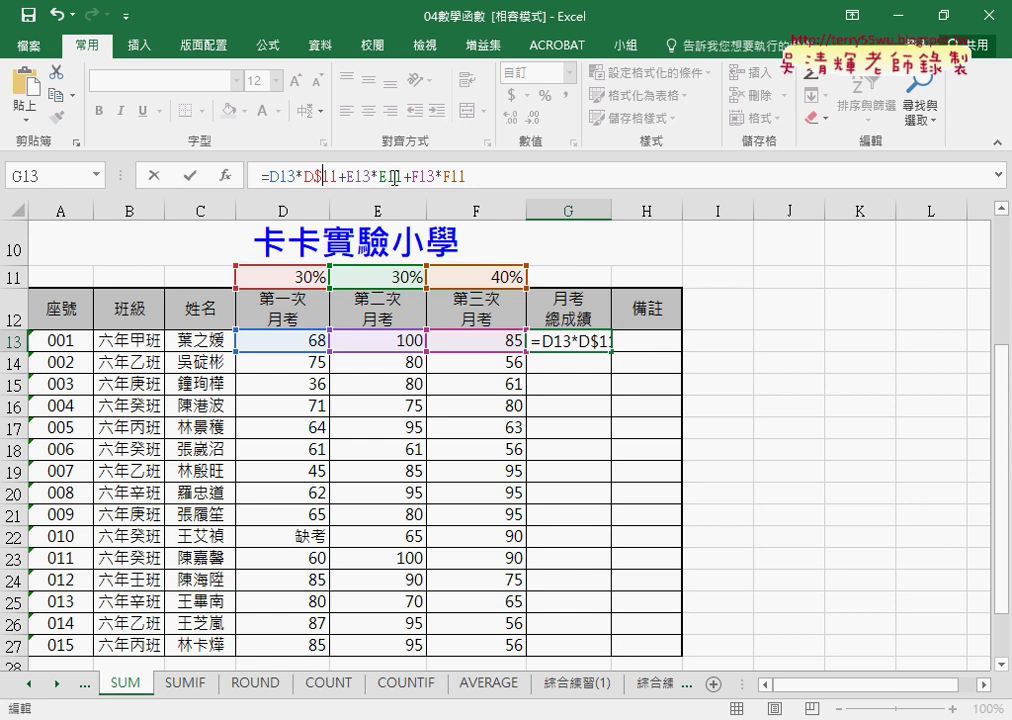
key("Right")
key("Right")
key("Right")
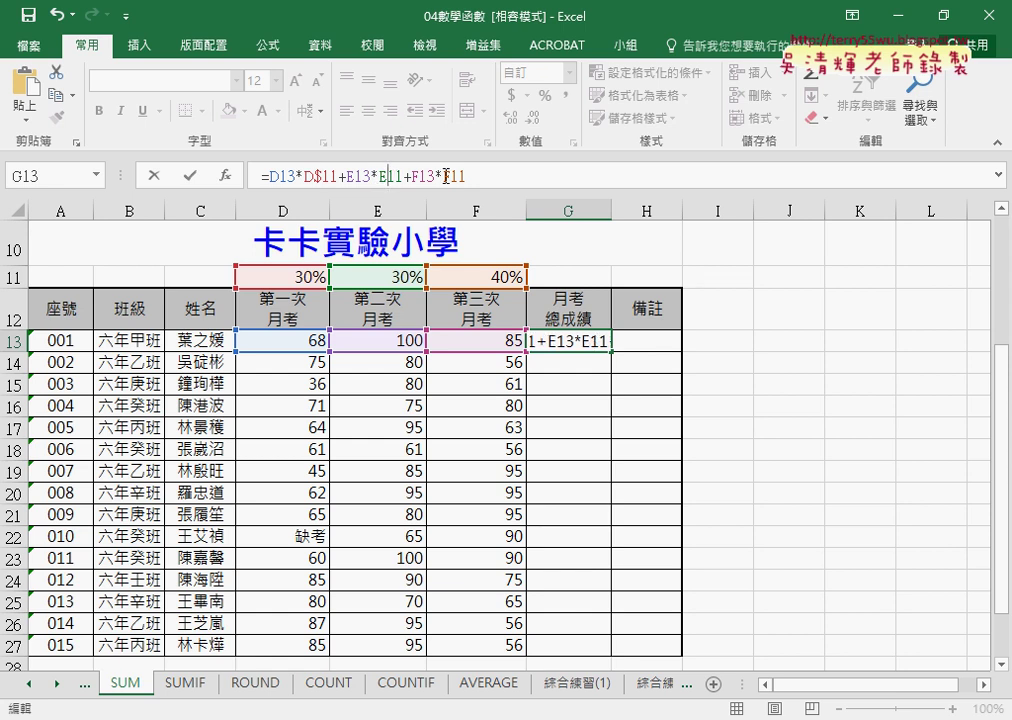
type("$")
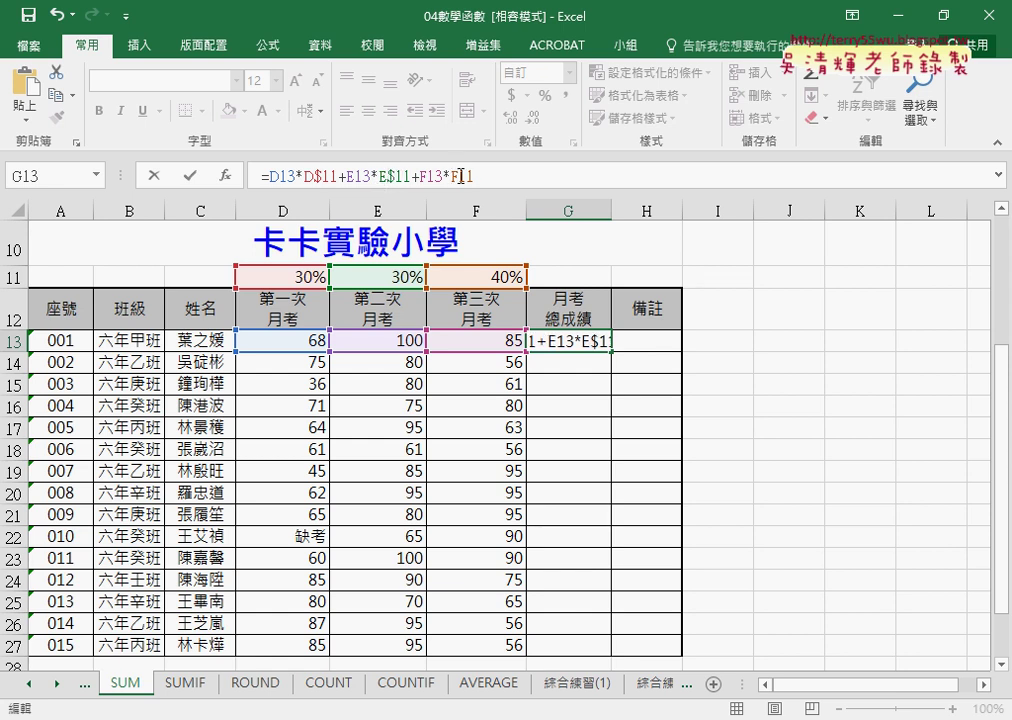
left_click(461, 176)
type("$")
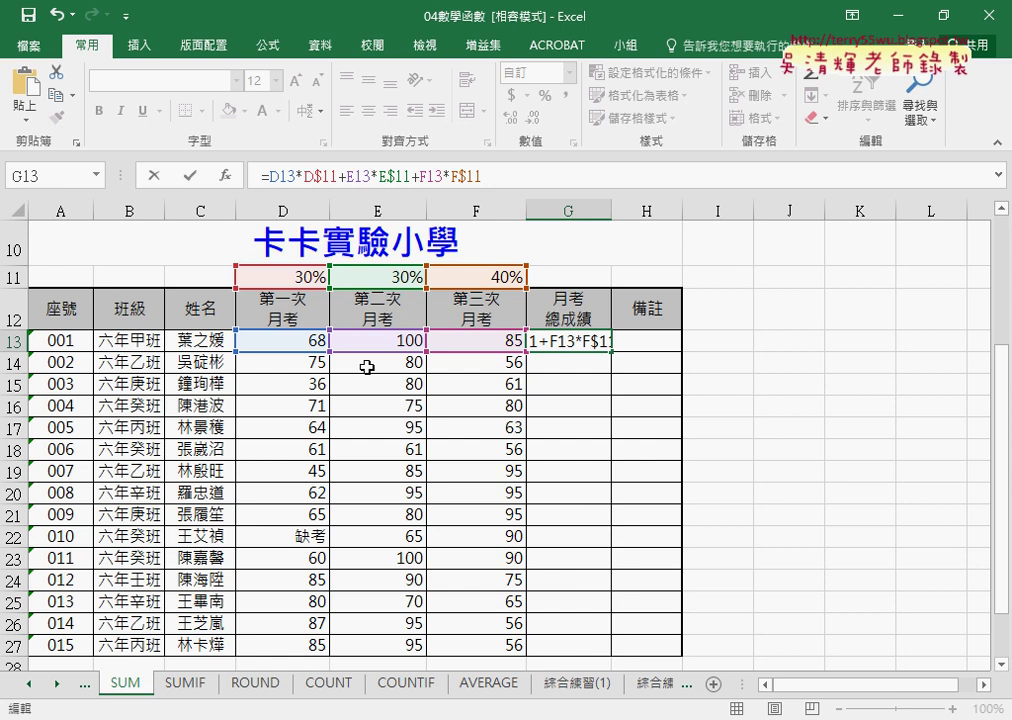
left_click(190, 175)
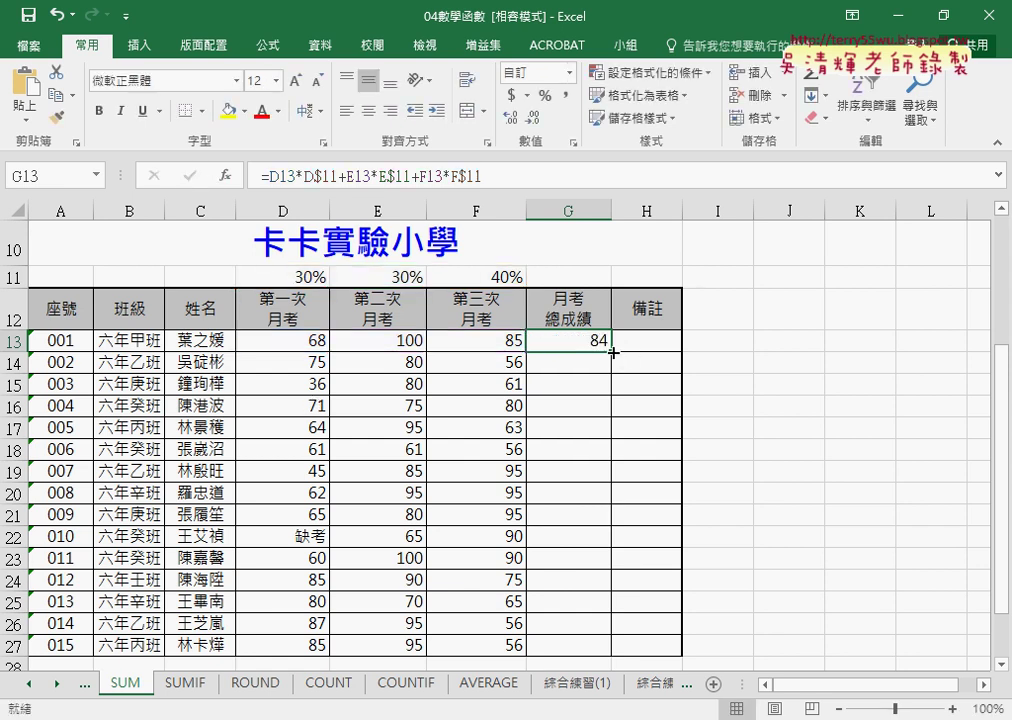
double_click(611, 351)
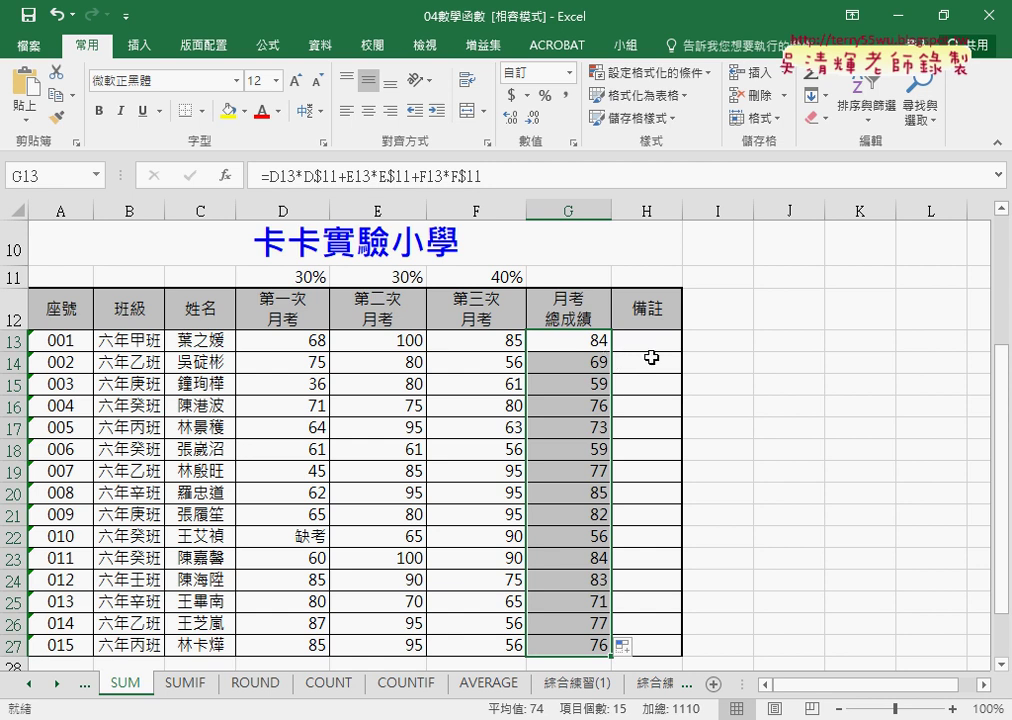
left_click(652, 343)
left_click(270, 176)
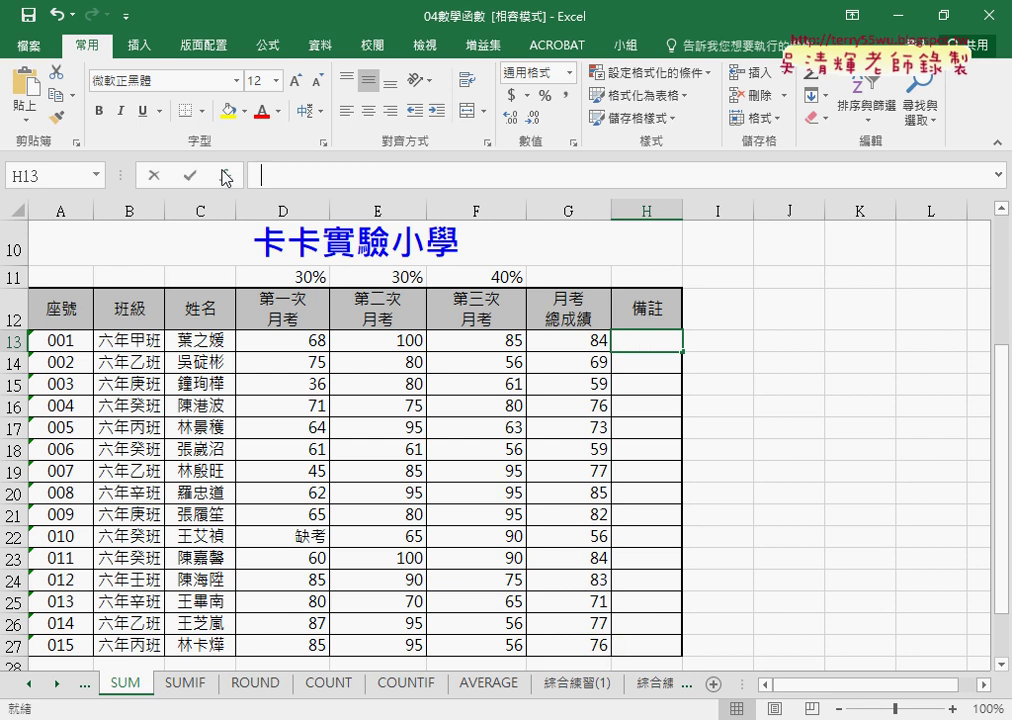
- Insert SUMPRODUCT into H13 from the 數學與三角函數 category via the function picker
left_click(226, 176)
left_click(553, 252)
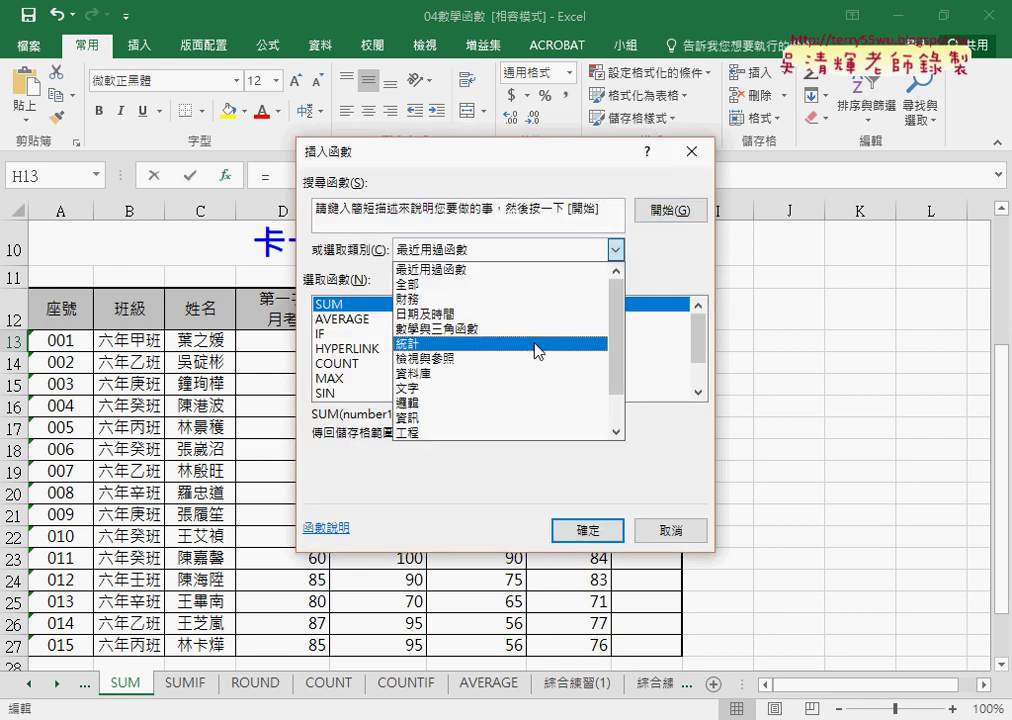
left_click(536, 335)
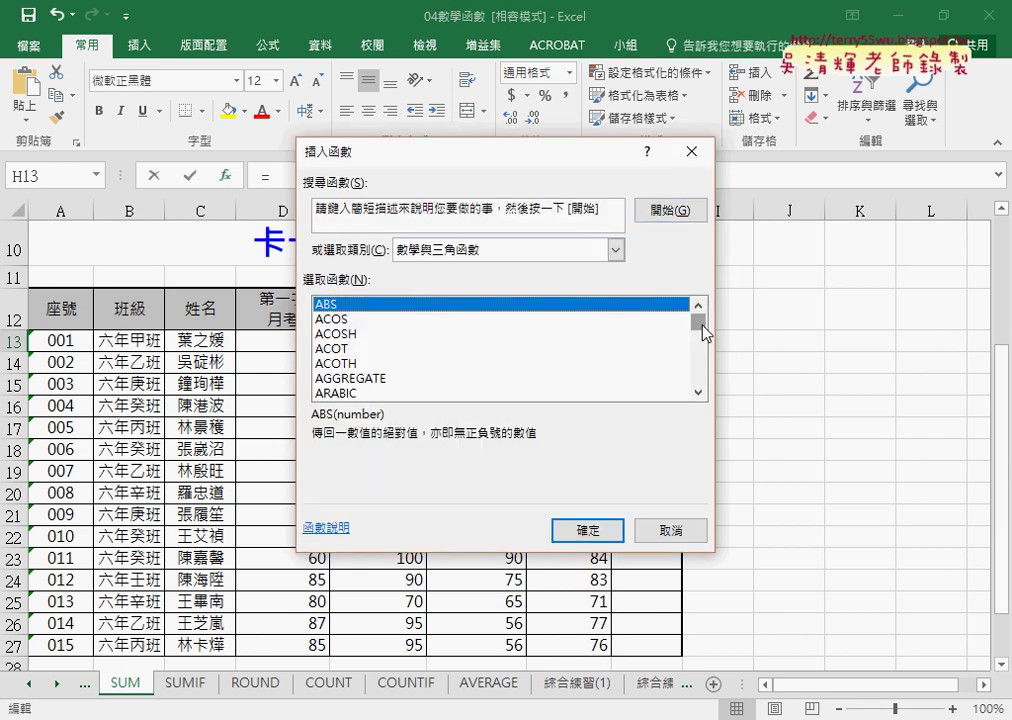
left_click_drag(703, 327, 707, 380)
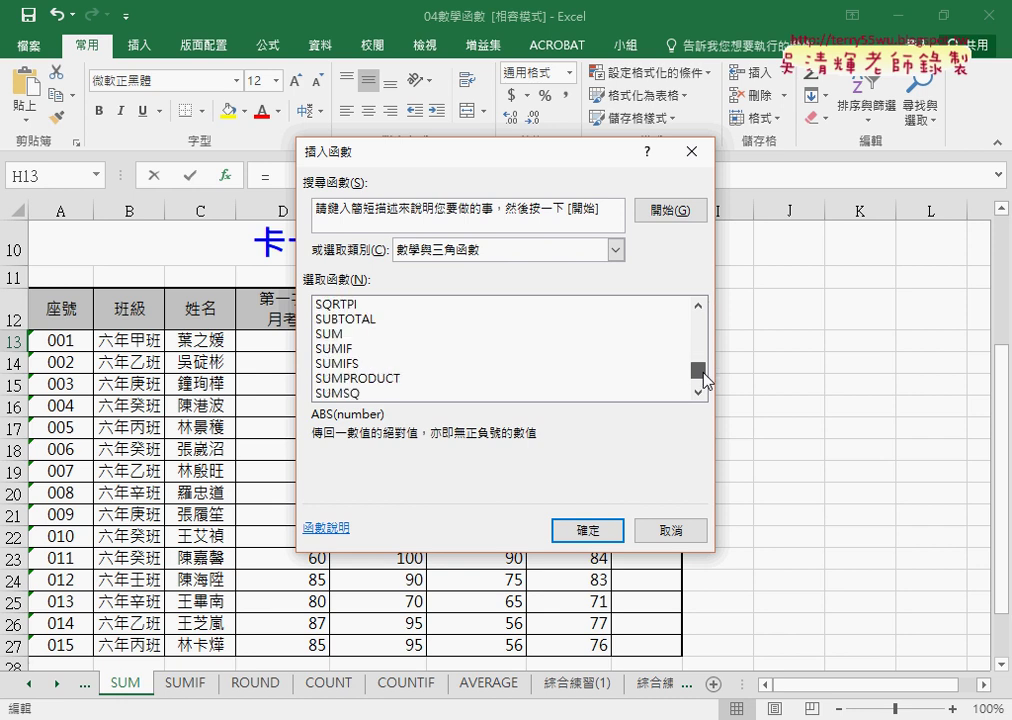
left_click(369, 379)
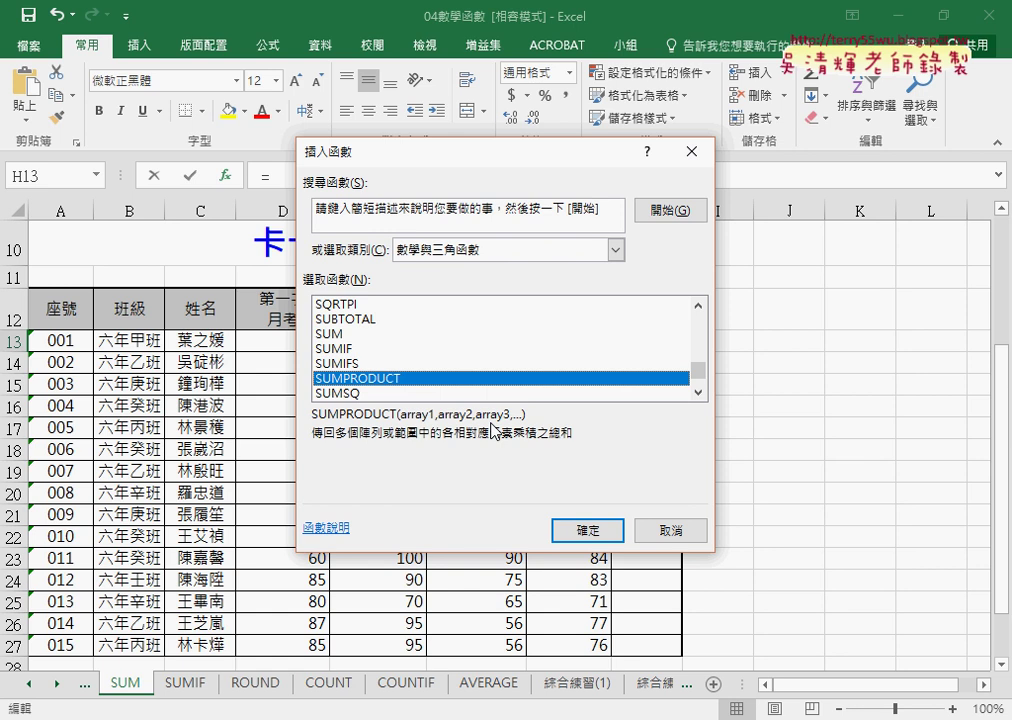
left_click(592, 532)
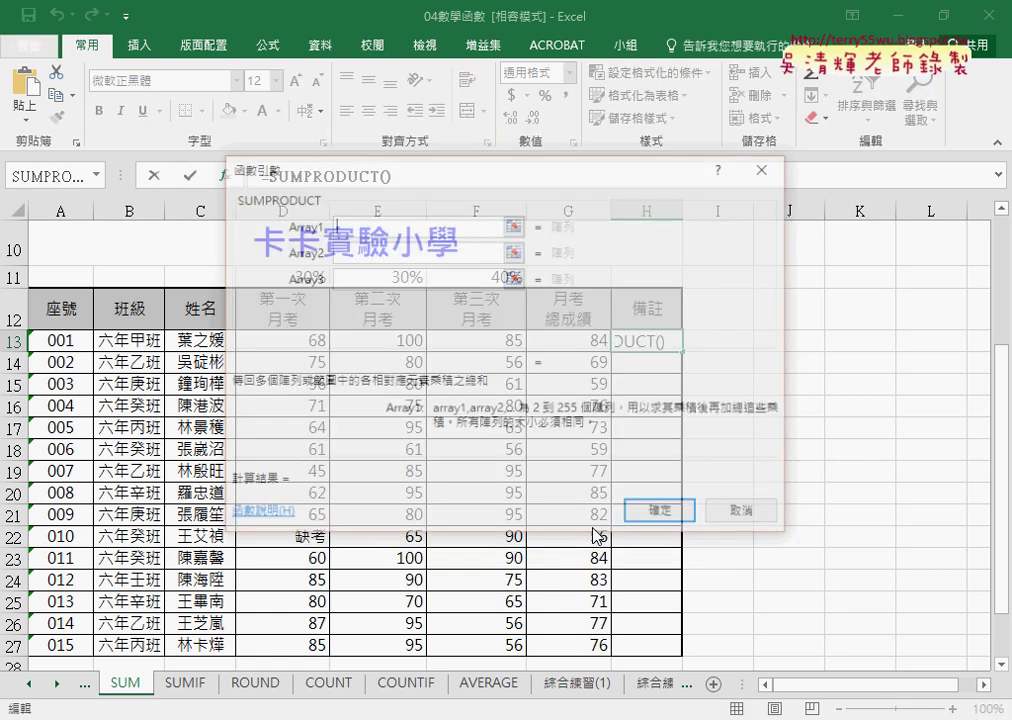
- Set SUMPRODUCT's Array1 to D13:F13 and Array2 to D11:F11
left_click_drag(465, 194, 465, 416)
left_click_drag(282, 340, 476, 340)
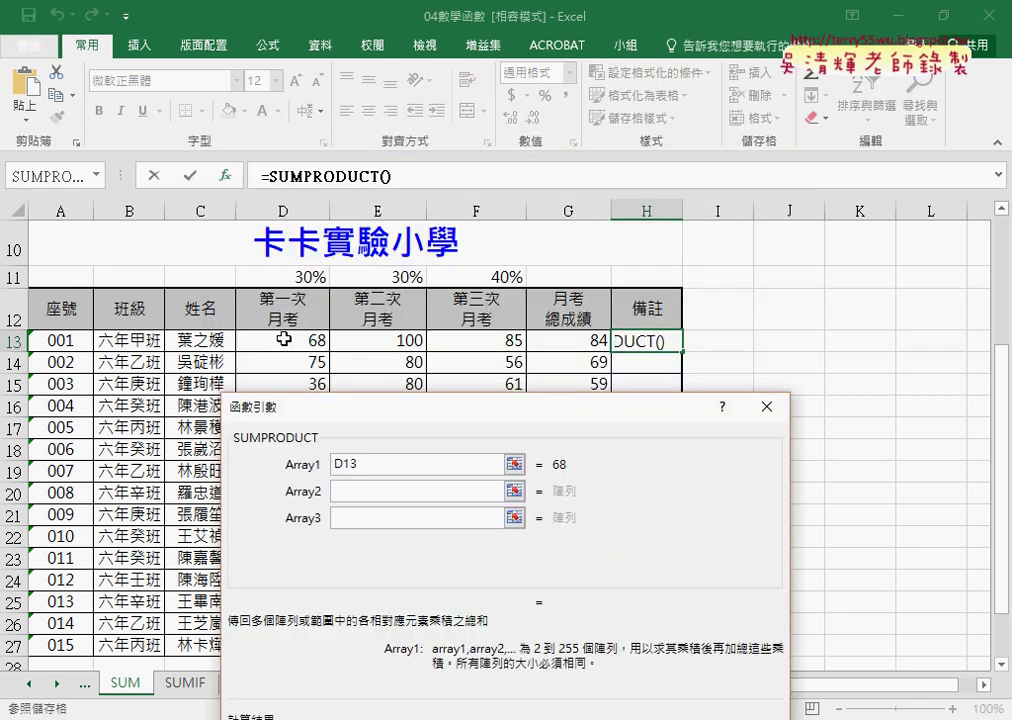
key("Tab")
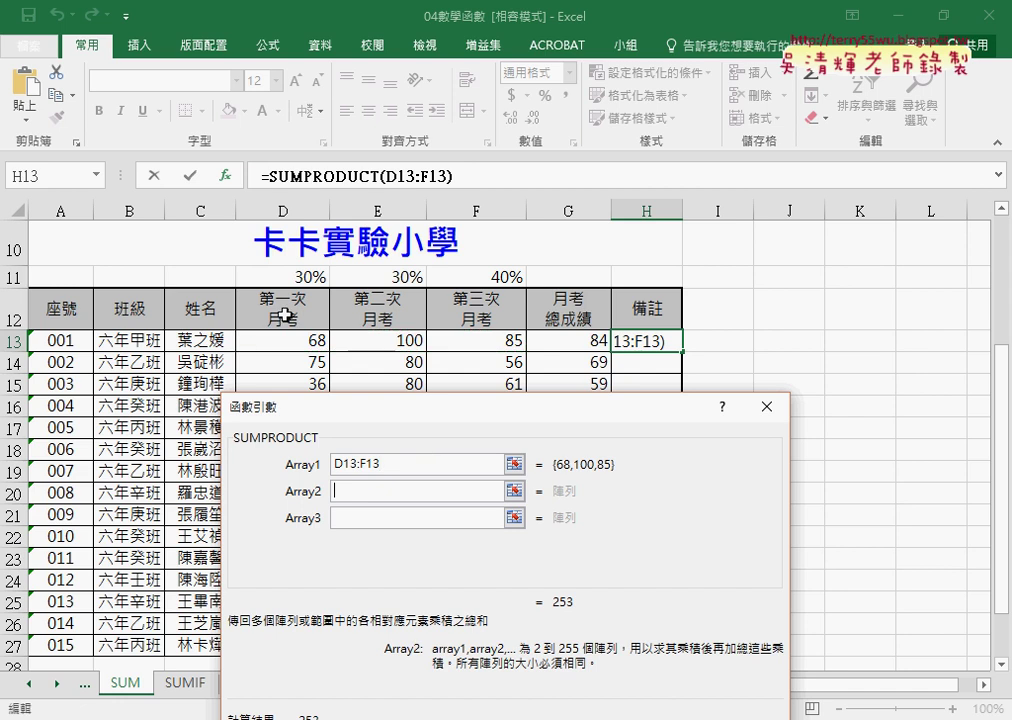
left_click_drag(290, 277, 506, 281)
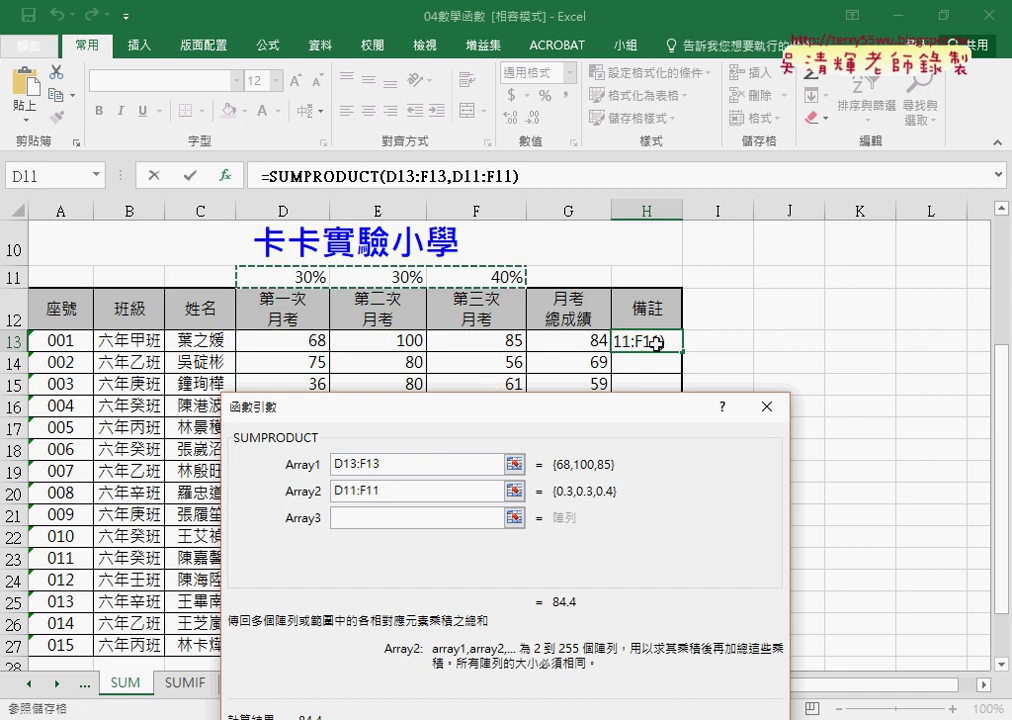
- Make Array2 D$11:F$11, confirm, and fill the formula down to H27
double_click(380, 491)
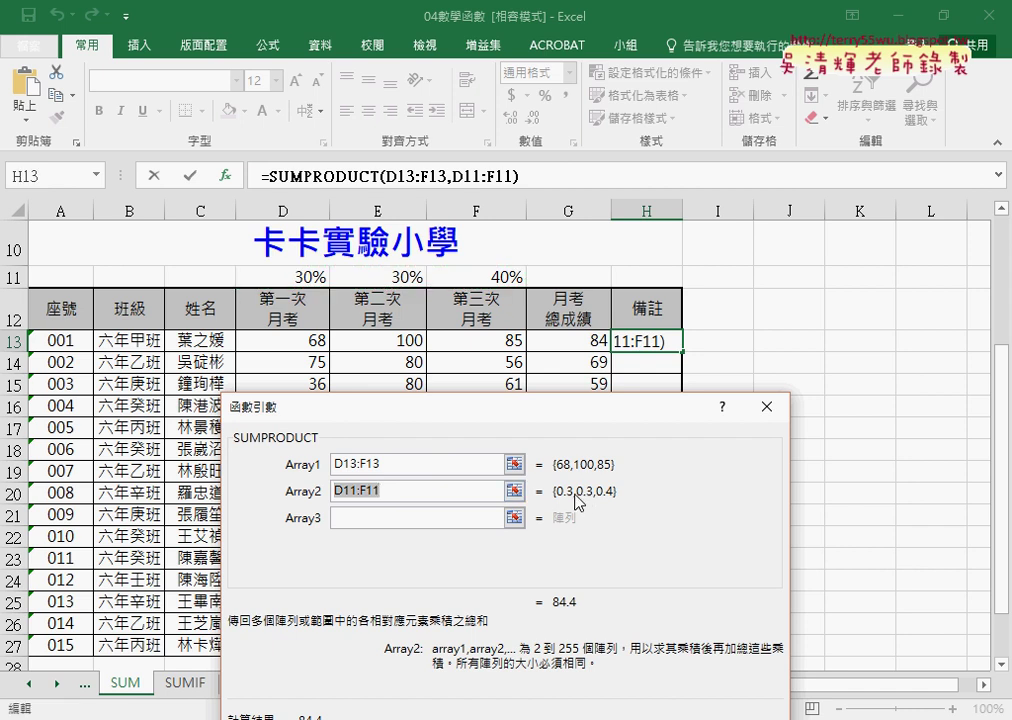
key("F4")
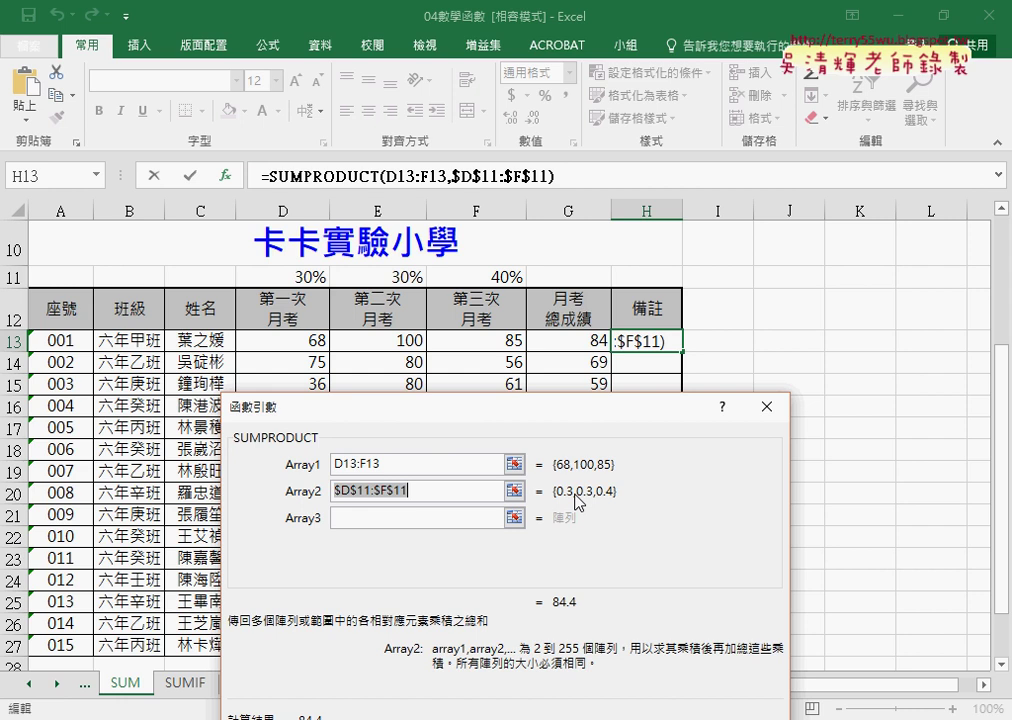
double_click(341, 489)
left_click(343, 497)
left_click(341, 493)
key("F4")
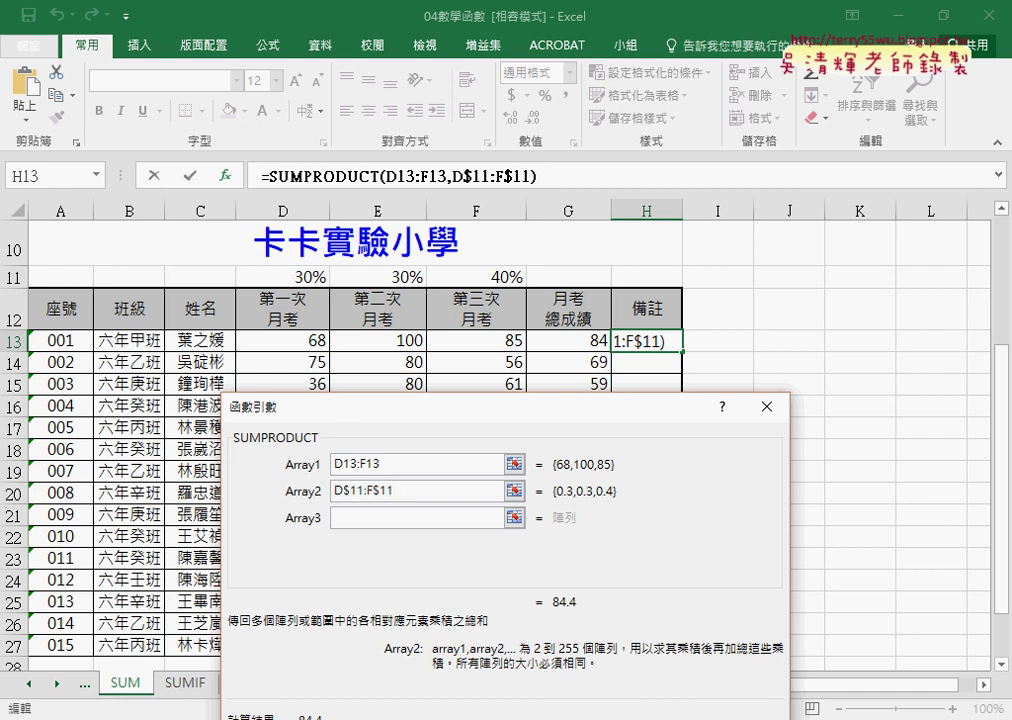
key("Return")
double_click(682, 351)
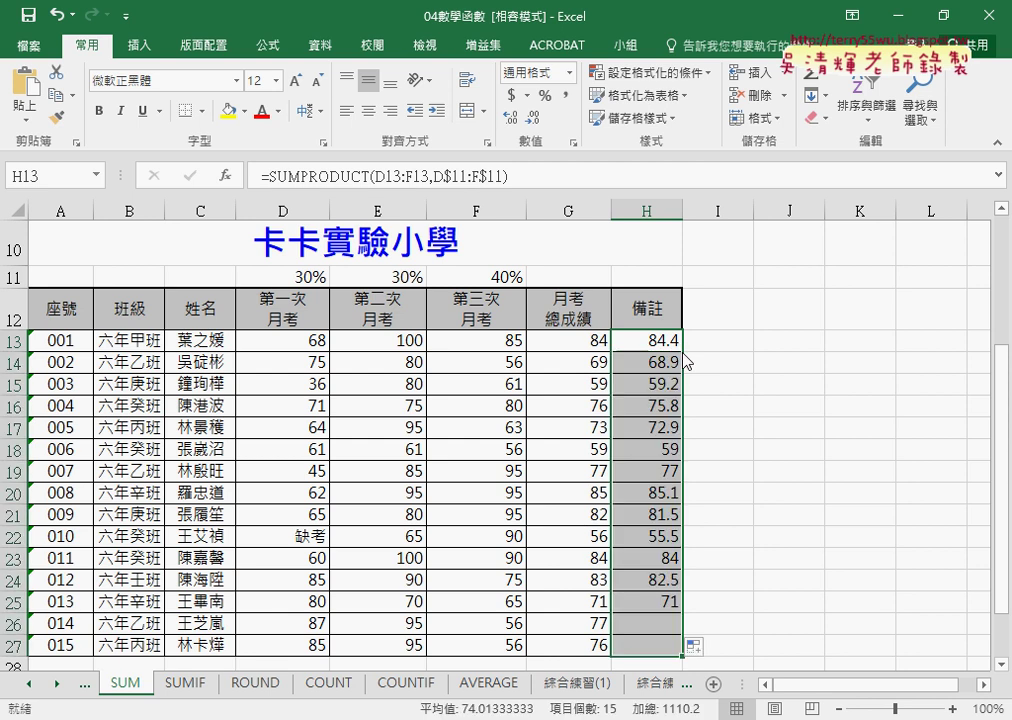
- Show H13:H27 with no decimals and add the header VBA in I12
left_click(536, 120)
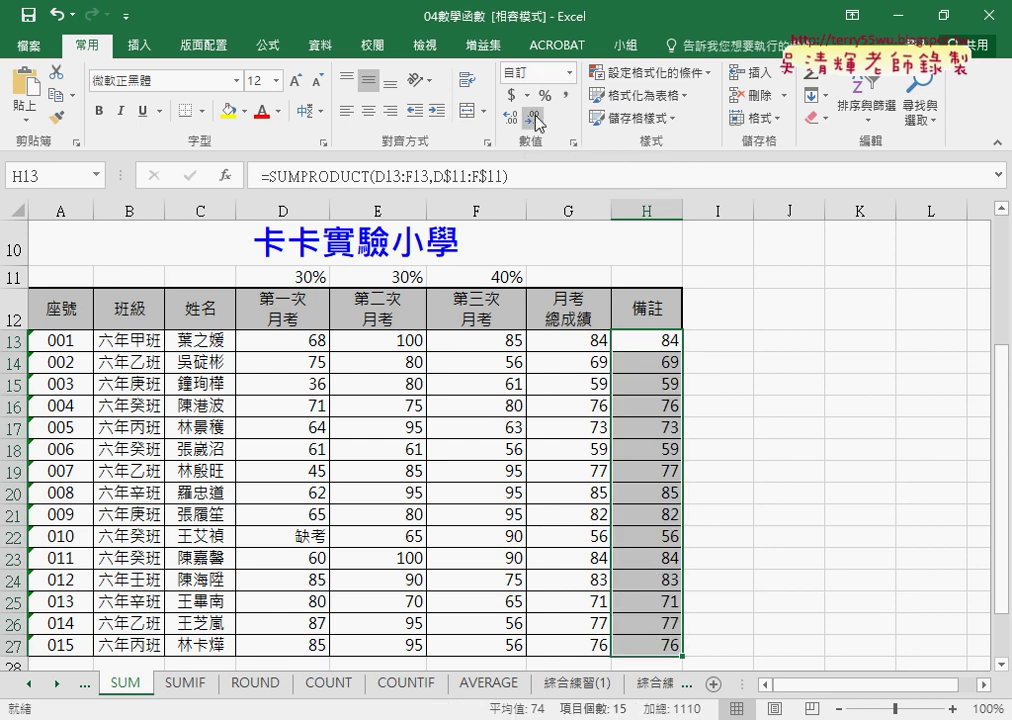
left_click(720, 310)
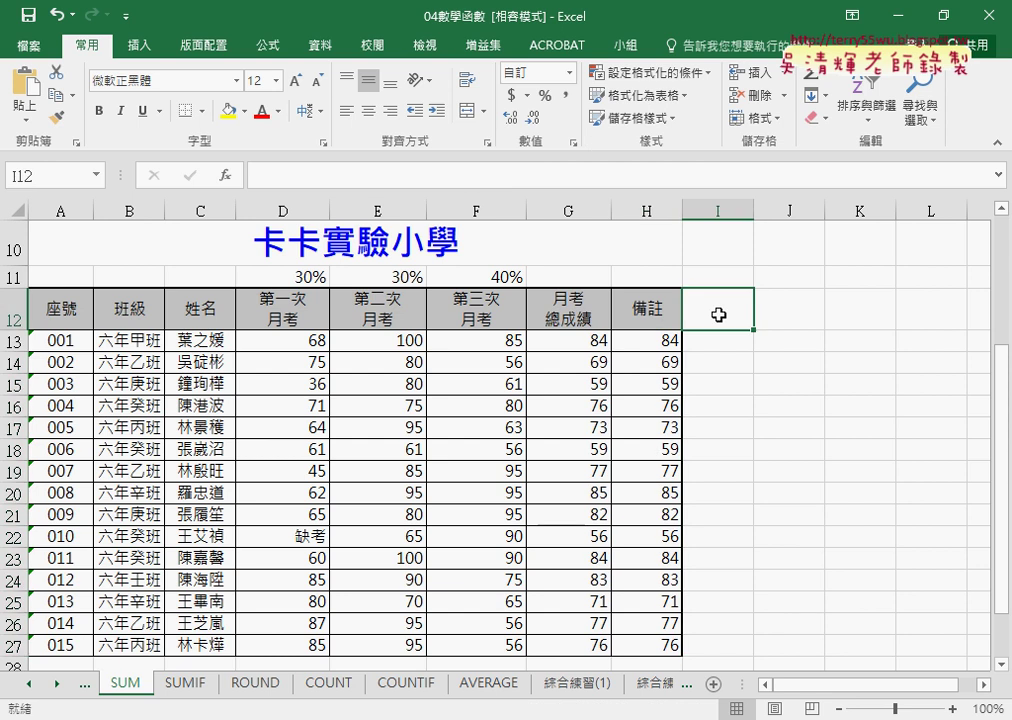
type("V")
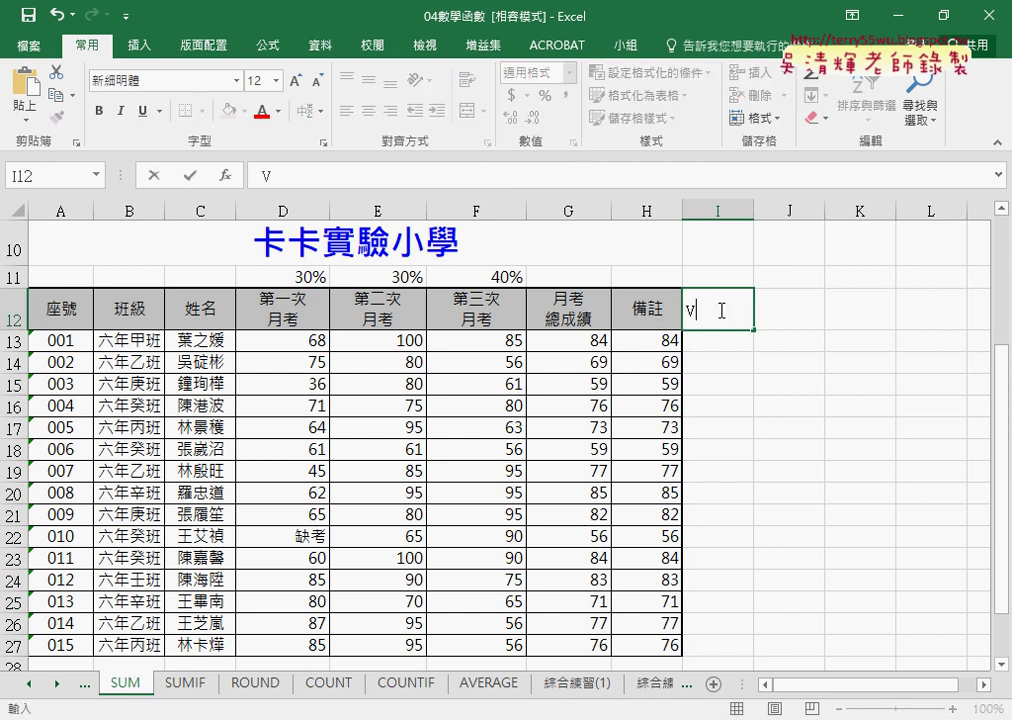
type("BA")
key("Return")
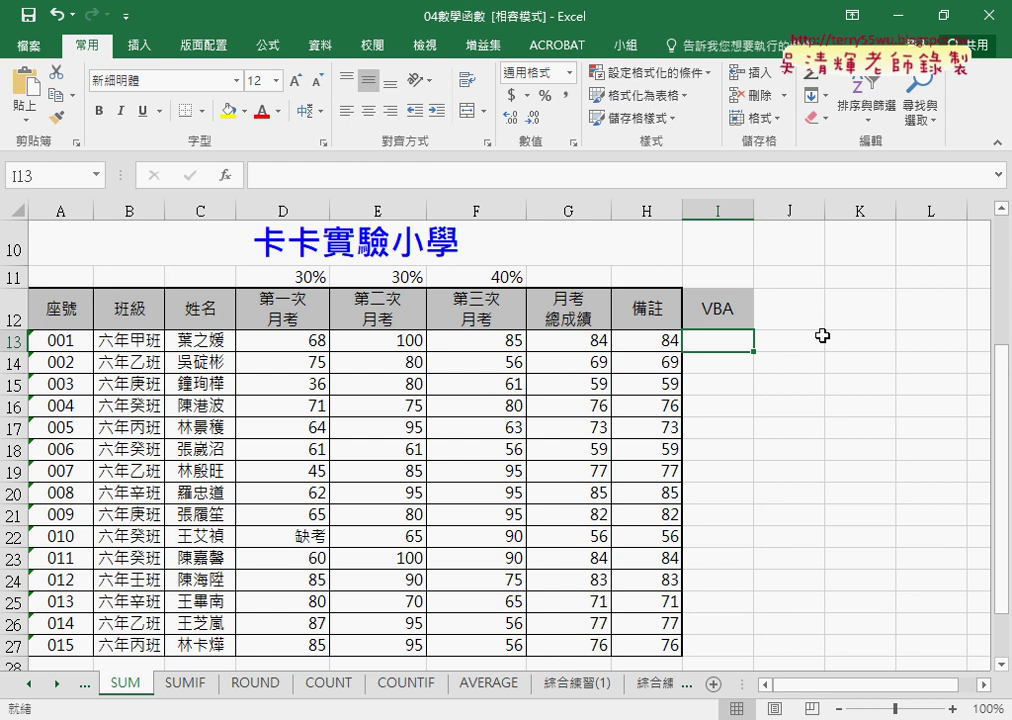
left_click(822, 335)
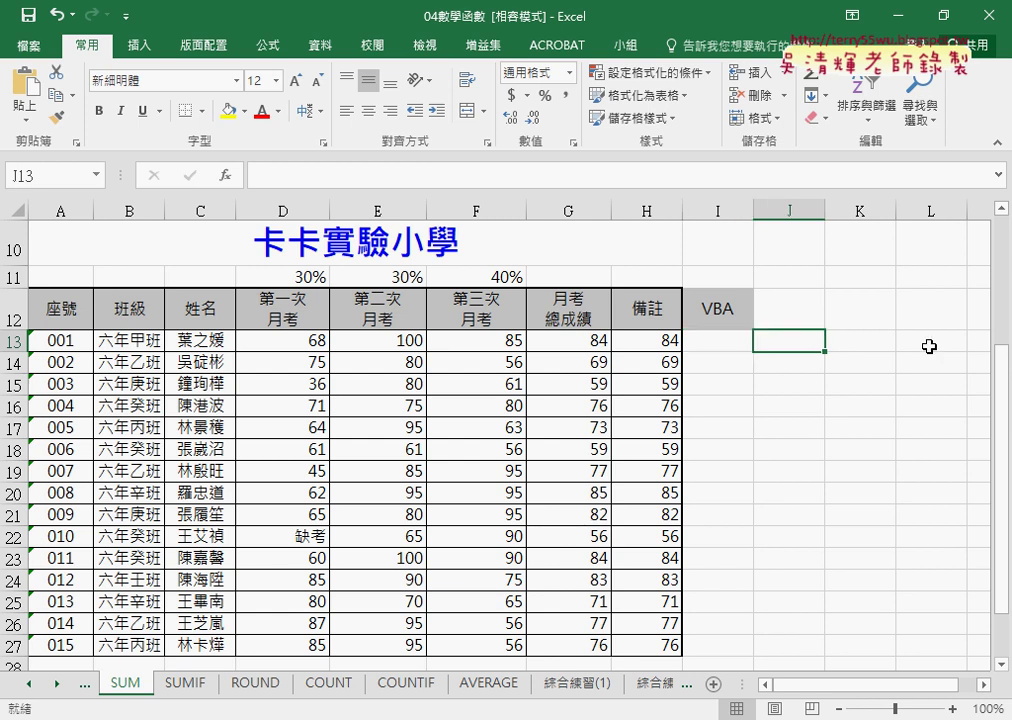
left_click_drag(790, 331, 792, 361)
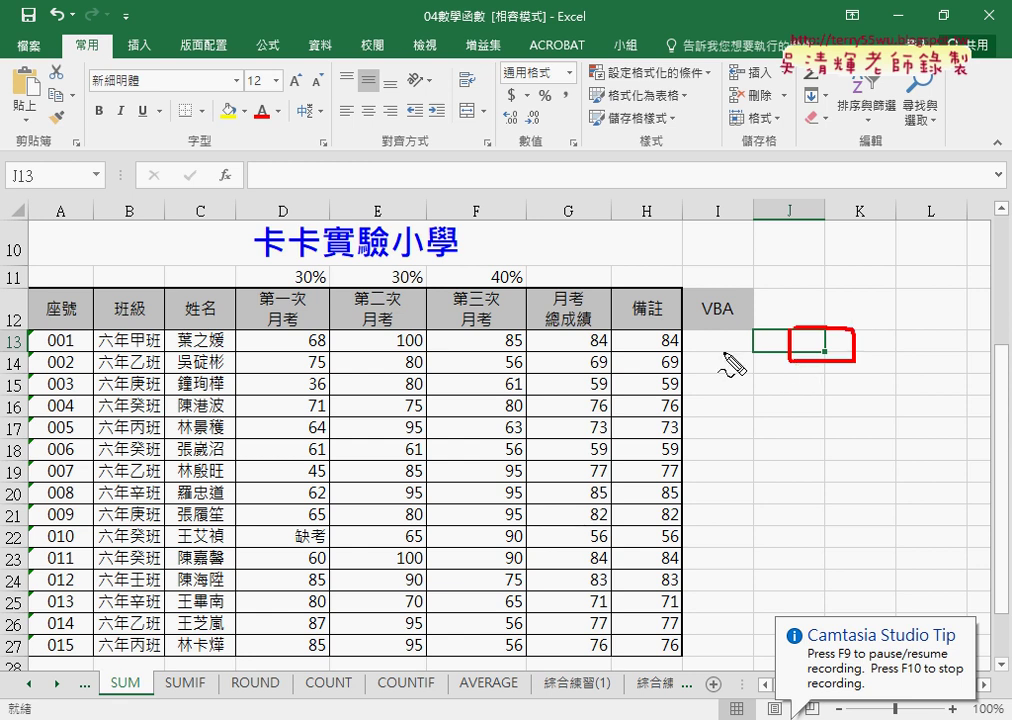
mouse_move(718, 330)
left_mouse_down()
mouse_move(714, 451)
mouse_move(731, 444)
left_mouse_up()
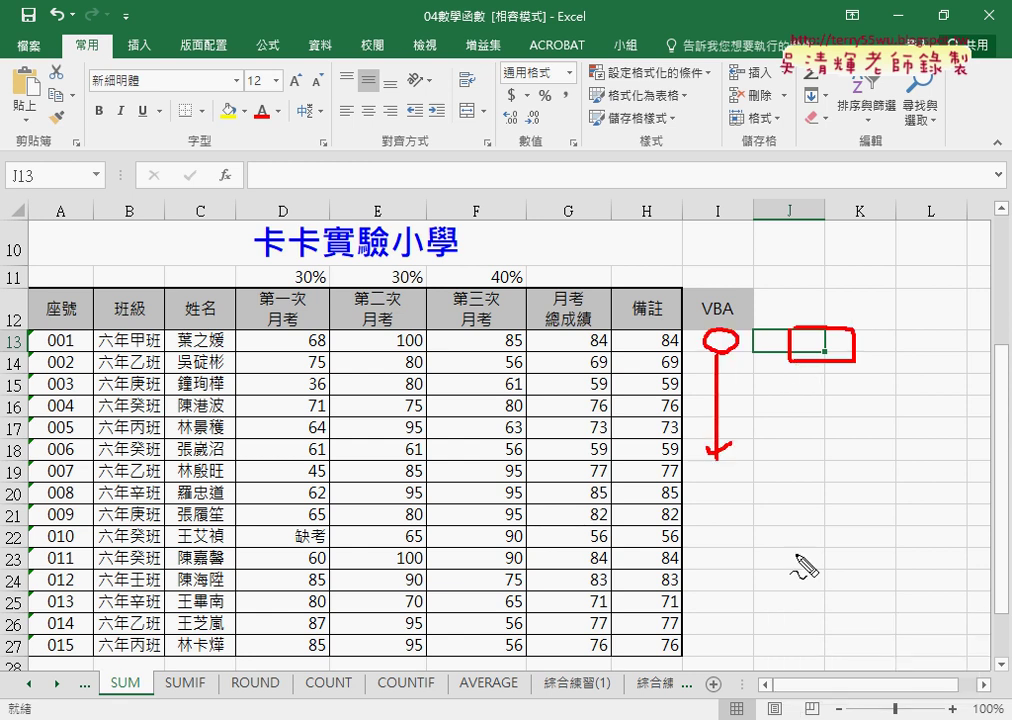
mouse_move(789, 380)
left_mouse_down()
mouse_move(849, 411)
mouse_move(789, 411)
left_mouse_up()
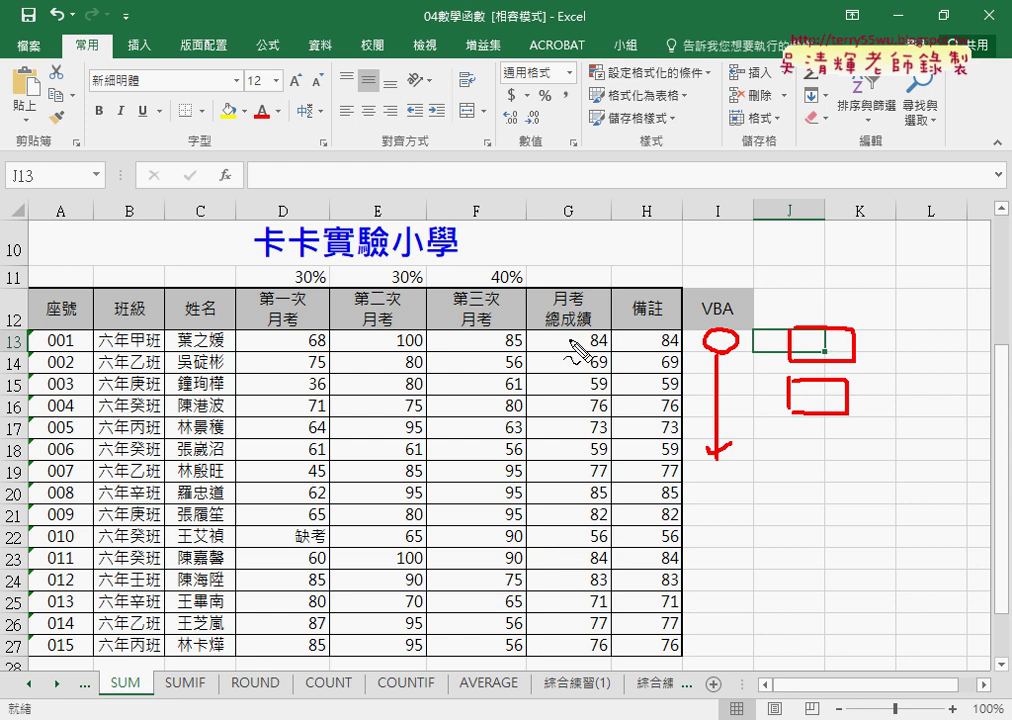
left_click_drag(232, 163, 238, 192)
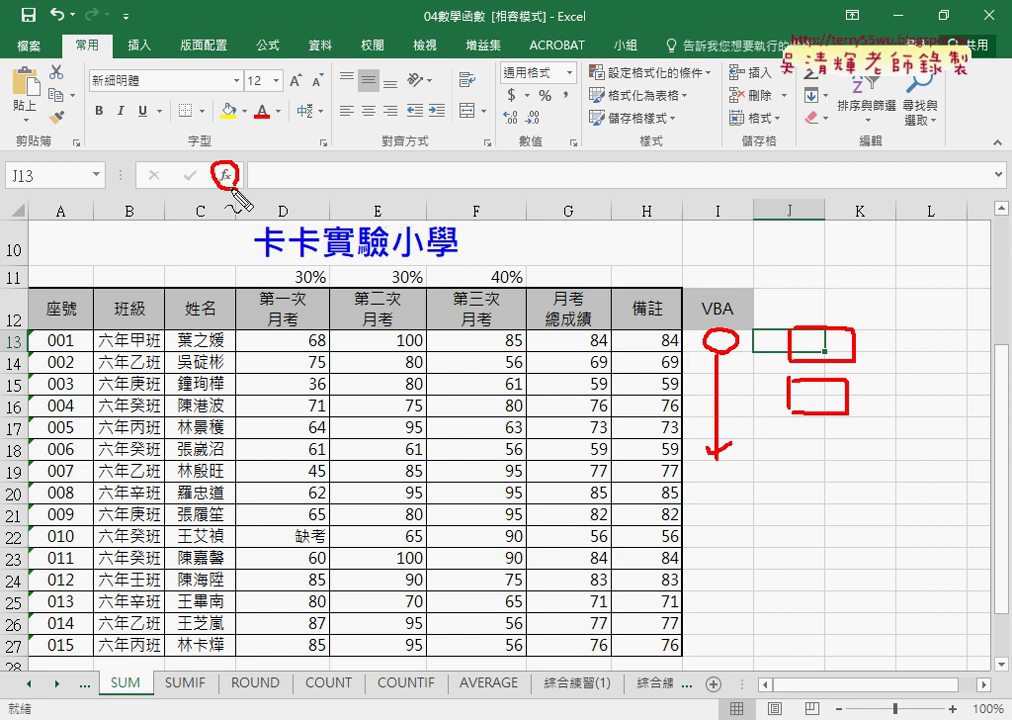
left_click_drag(327, 333, 331, 344)
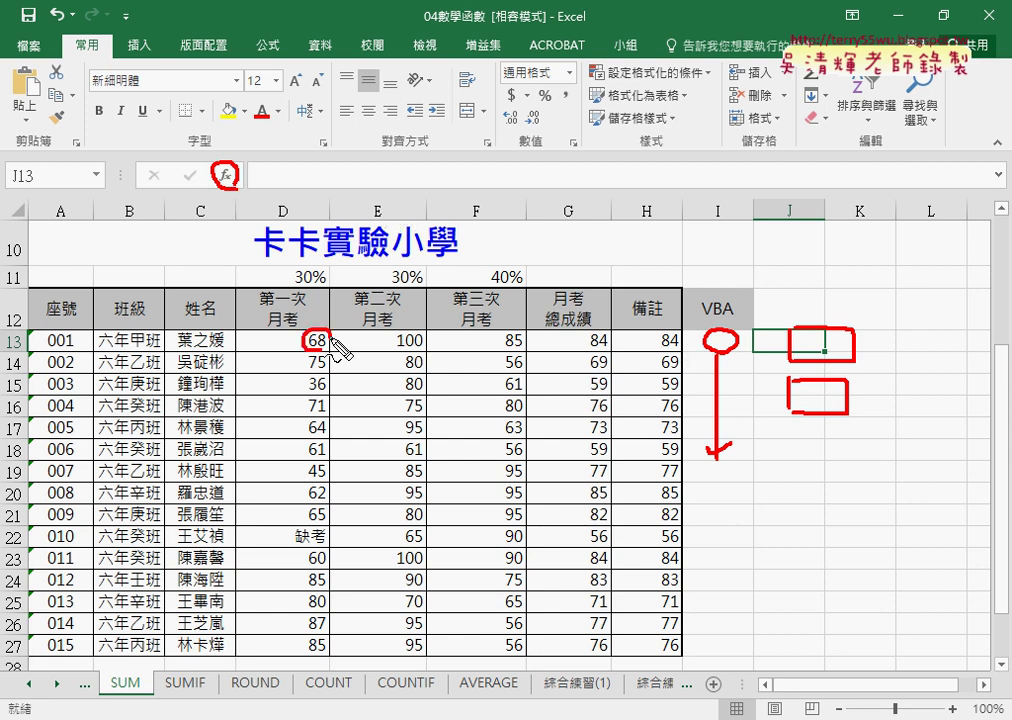
left_click_drag(416, 329, 422, 333)
left_click_drag(519, 332, 522, 340)
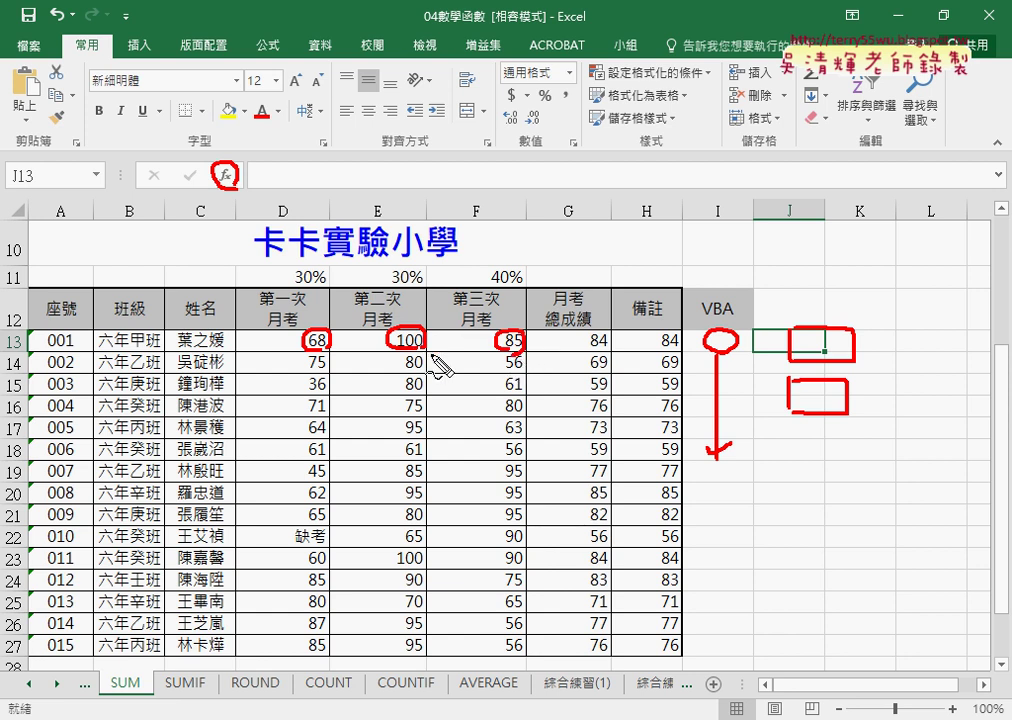
mouse_move(241, 326)
left_mouse_down()
mouse_move(241, 364)
mouse_move(529, 329)
mouse_move(245, 355)
left_mouse_up()
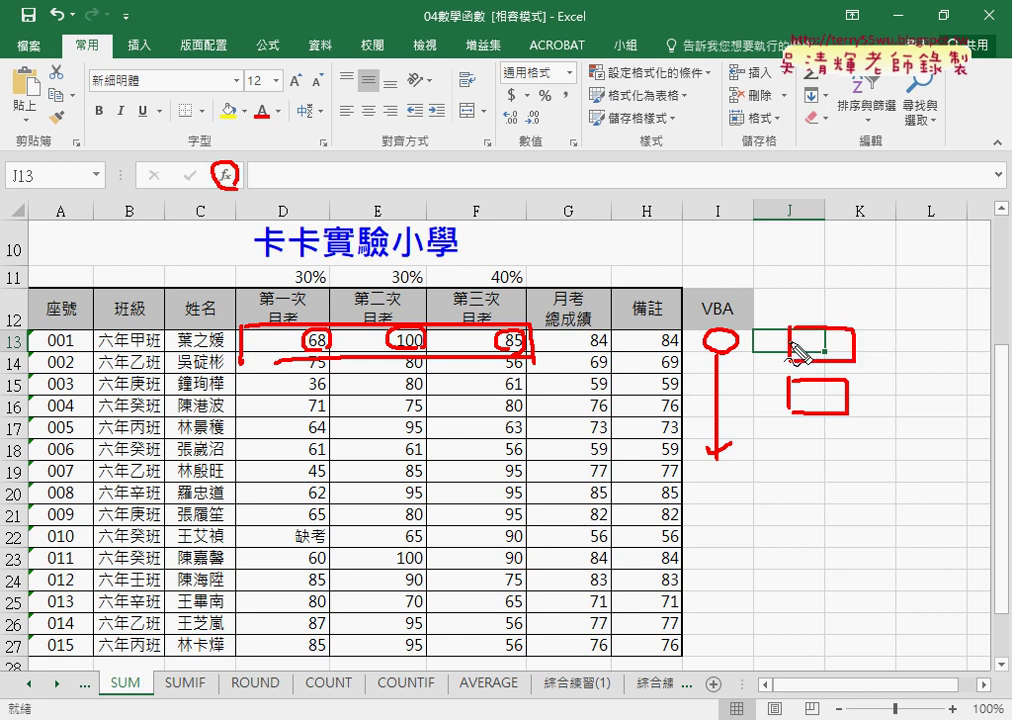
left_click_drag(797, 352, 823, 376)
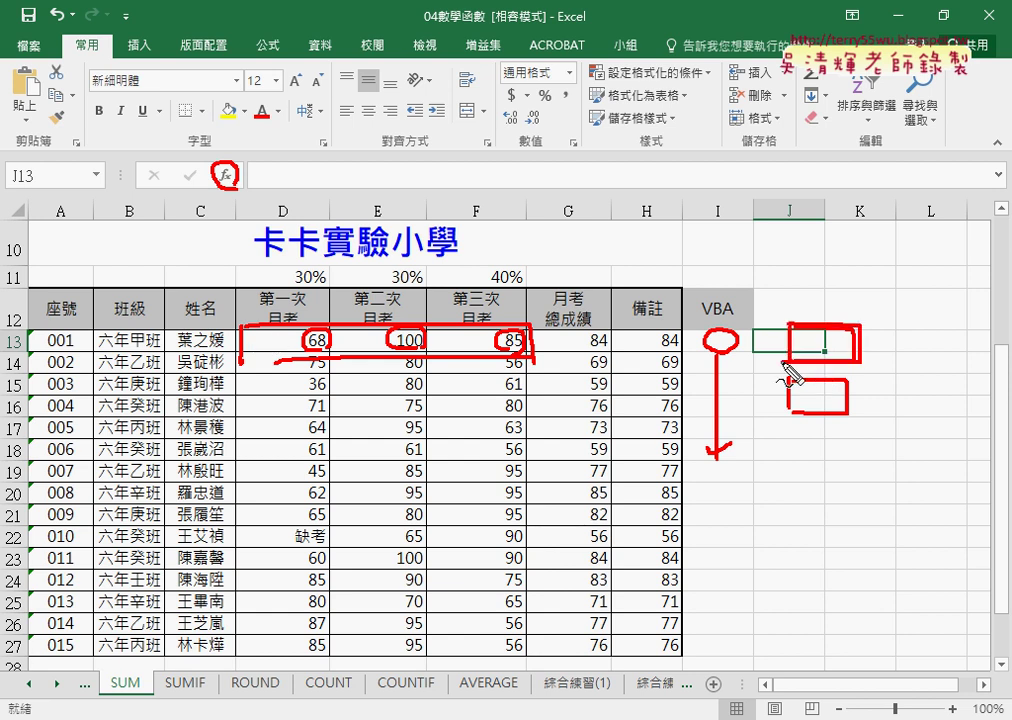
left_click_drag(783, 277, 786, 316)
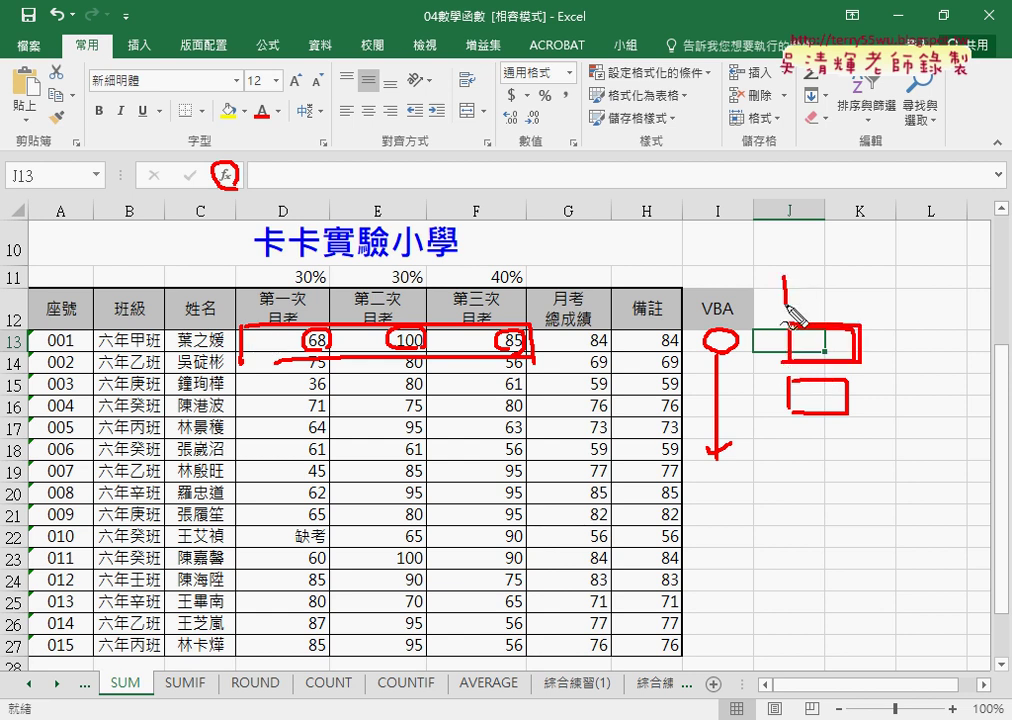
left_click_drag(784, 268, 792, 304)
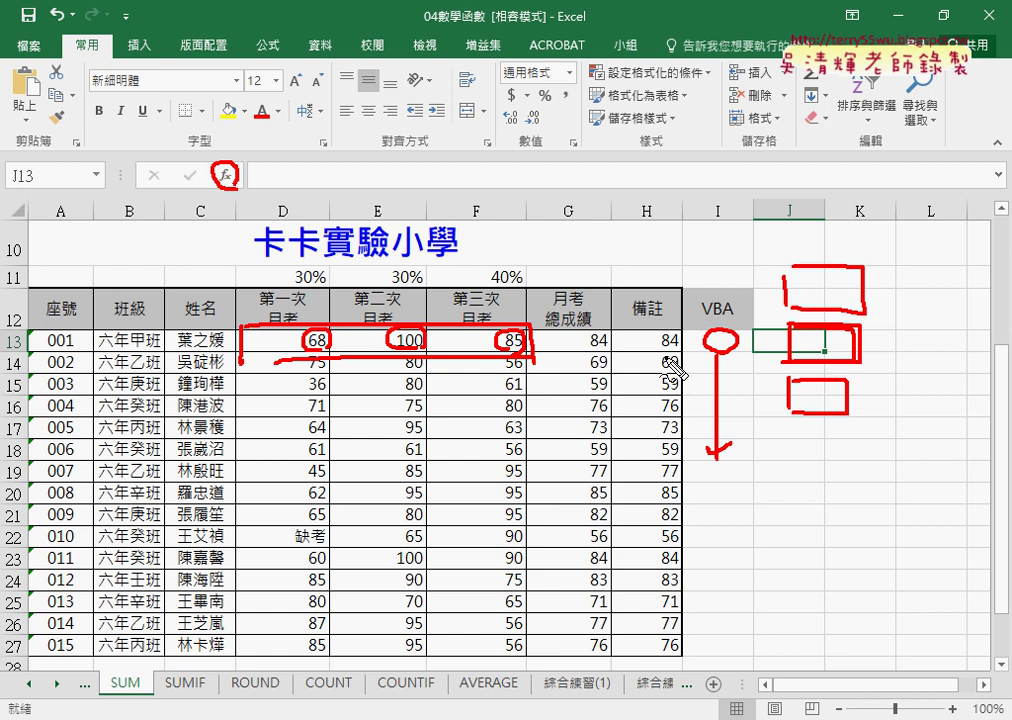
mouse_move(668, 364)
left_mouse_down()
mouse_move(650, 350)
mouse_move(668, 325)
mouse_move(717, 322)
left_mouse_up()
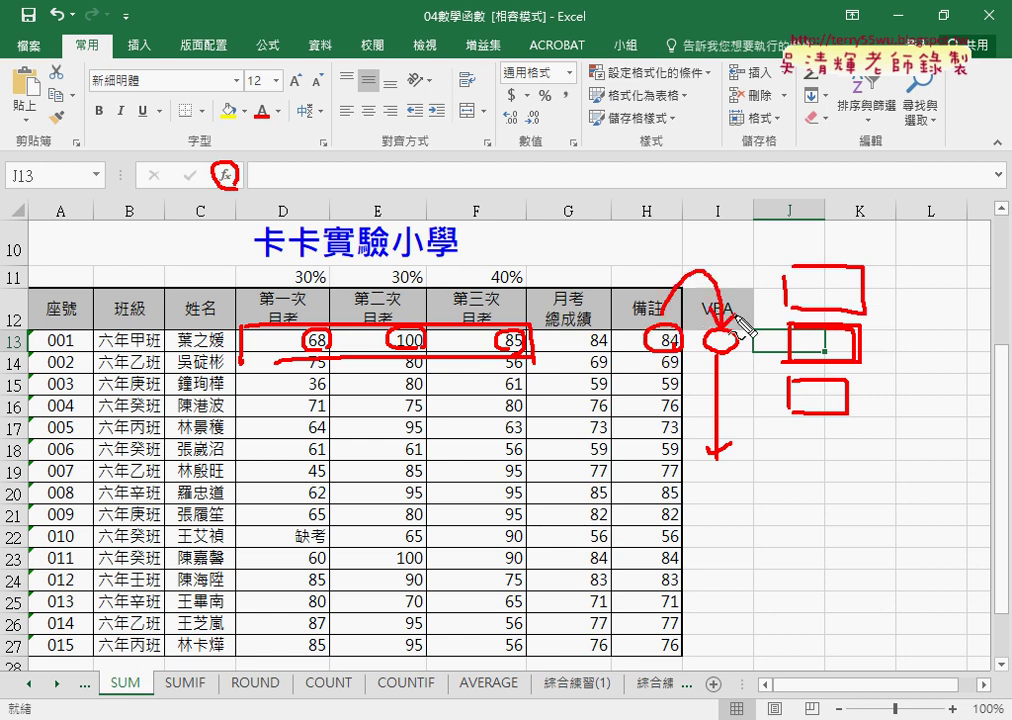